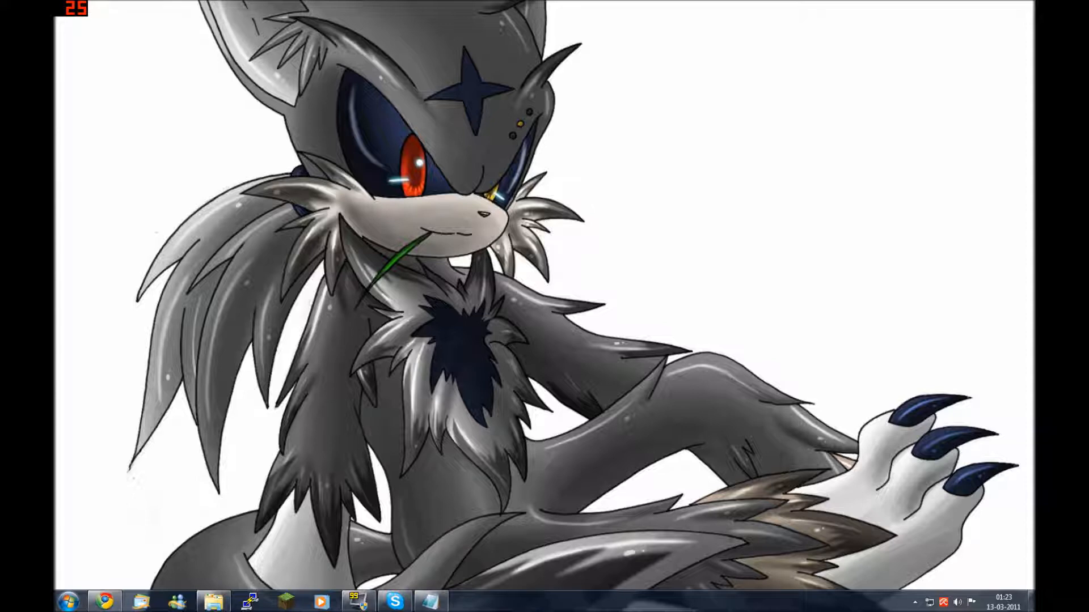
From the plugins window, open the BankAccount folder and load its config.yml in WordPad
{"action": "mouse_move", "coordinate": [214, 602]}
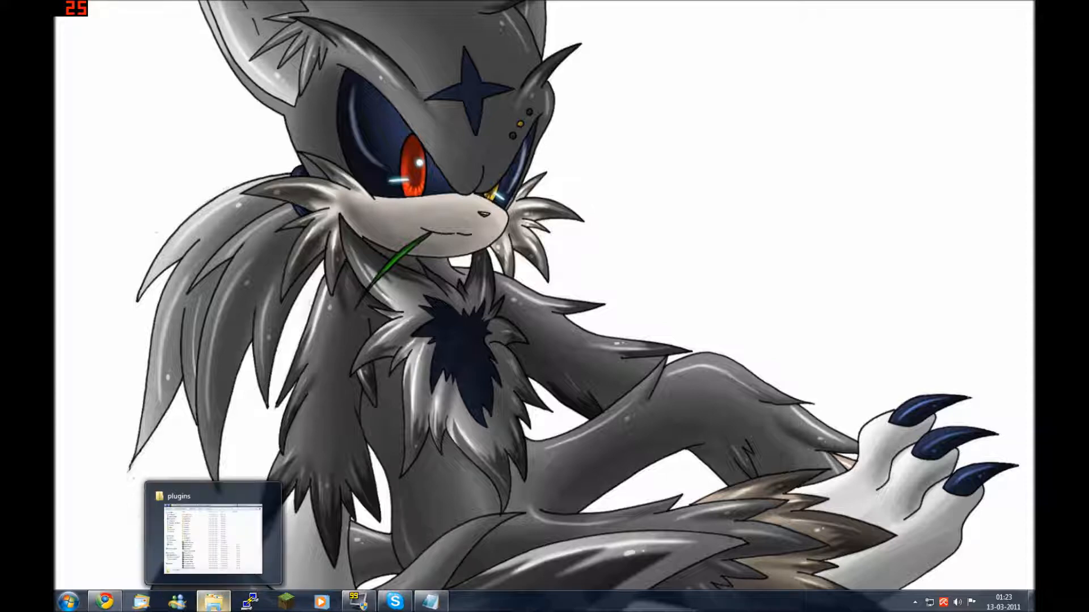
{"action": "left_click", "coordinate": [214, 538]}
{"action": "double_click", "coordinate": [507, 168]}
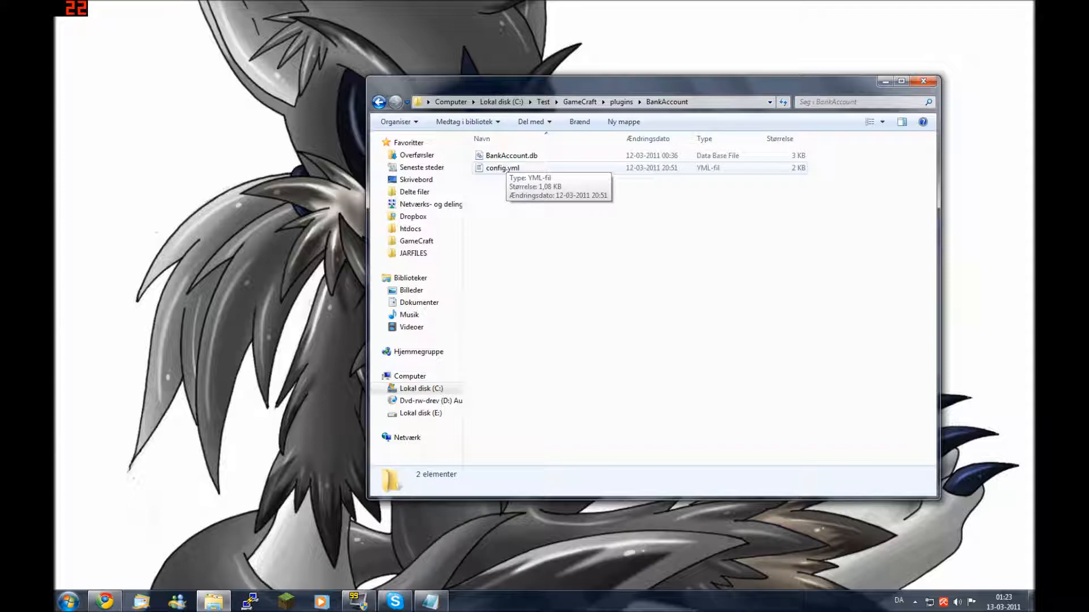
{"action": "left_click", "coordinate": [506, 168]}
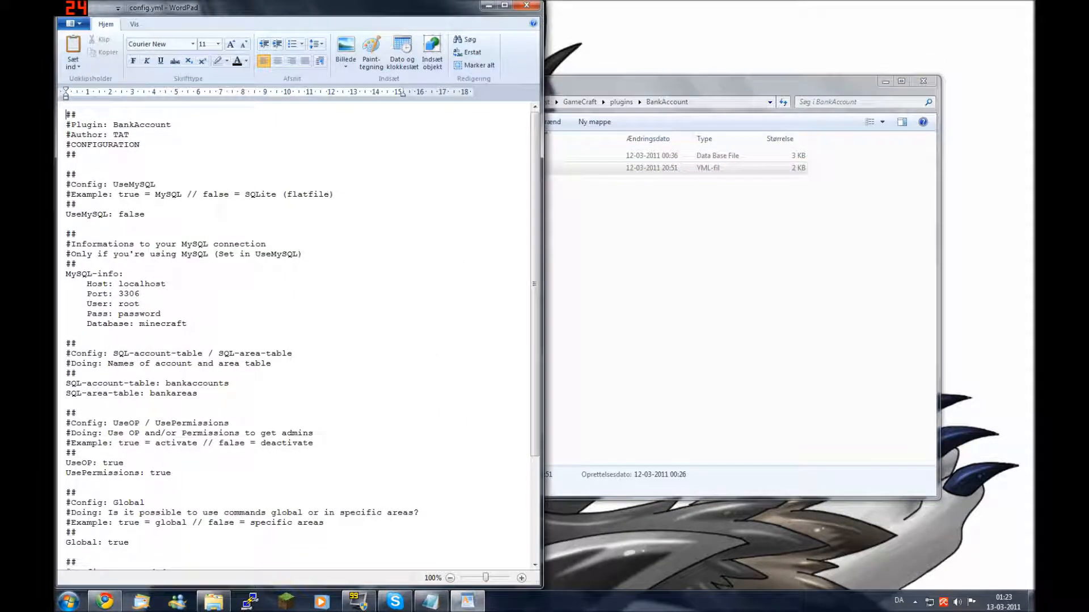
Grow all config.yml text to size 28 and maximize the WordPad window
{"action": "key", "text": "ctrl+a"}
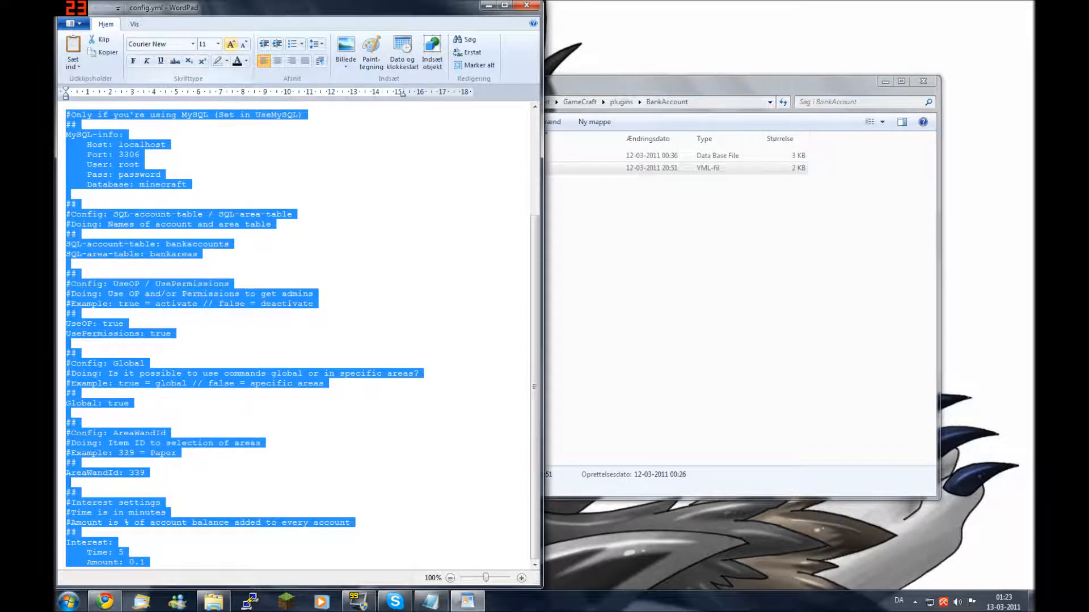
{"action": "left_click", "coordinate": [231, 44]}
{"action": "left_click", "coordinate": [231, 44]}
{"action": "left_click", "coordinate": [230, 44]}
{"action": "left_click", "coordinate": [231, 44]}
{"action": "left_click", "coordinate": [230, 44]}
{"action": "left_click", "coordinate": [230, 44]}
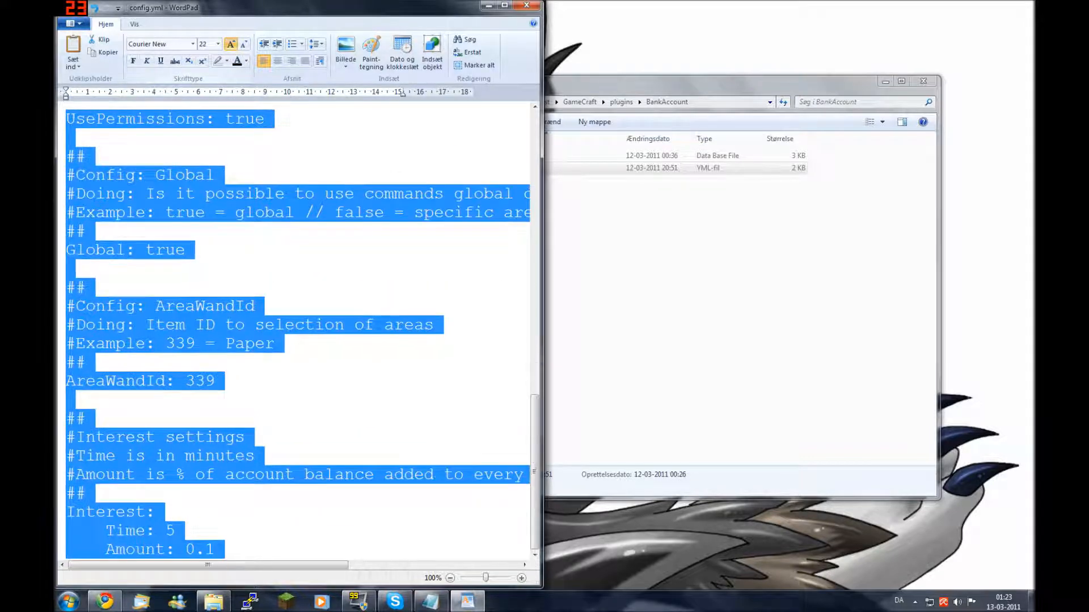
{"action": "left_click", "coordinate": [230, 43]}
{"action": "left_click", "coordinate": [231, 44]}
{"action": "left_click", "coordinate": [350, 257]}
{"action": "scroll", "coordinate": [349, 258], "scroll_direction": "up", "scroll_amount": 14}
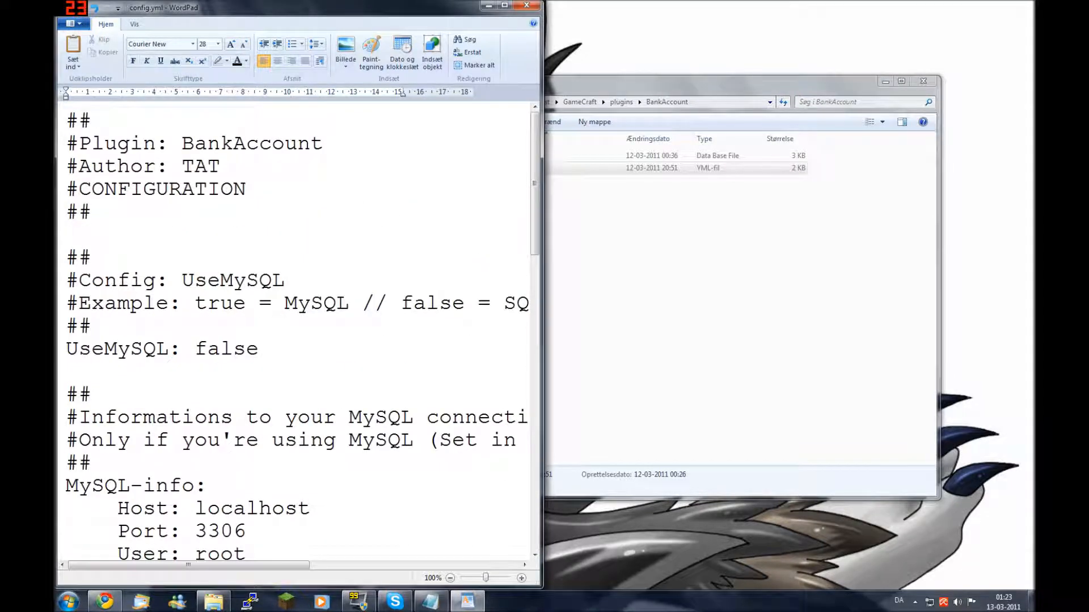
{"action": "left_click", "coordinate": [504, 6]}
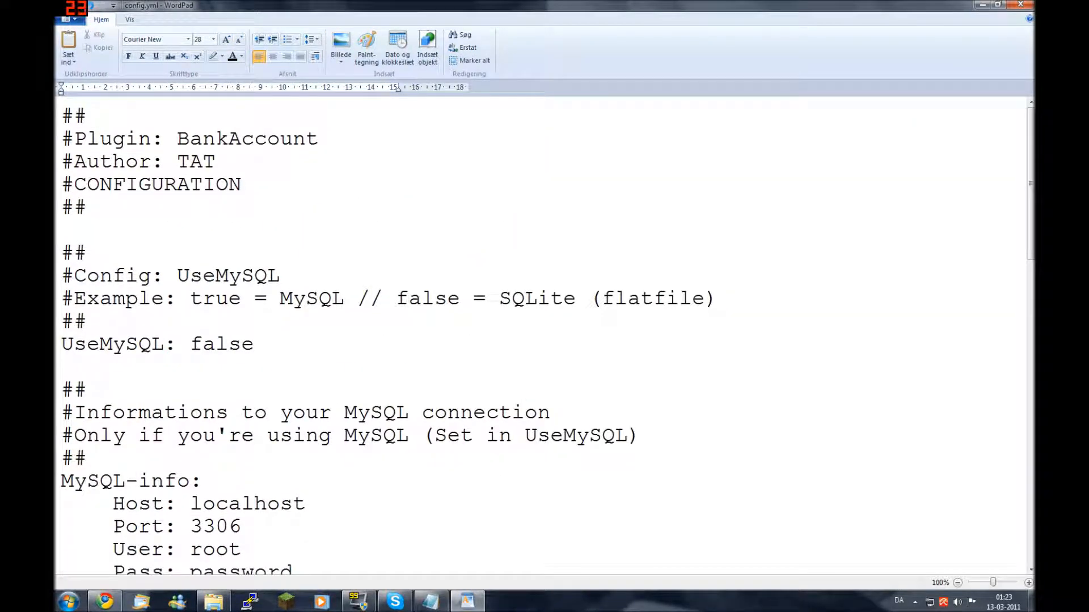
{"action": "left_click_drag", "start_coordinate": [1030, 183], "coordinate": [1030, 208]}
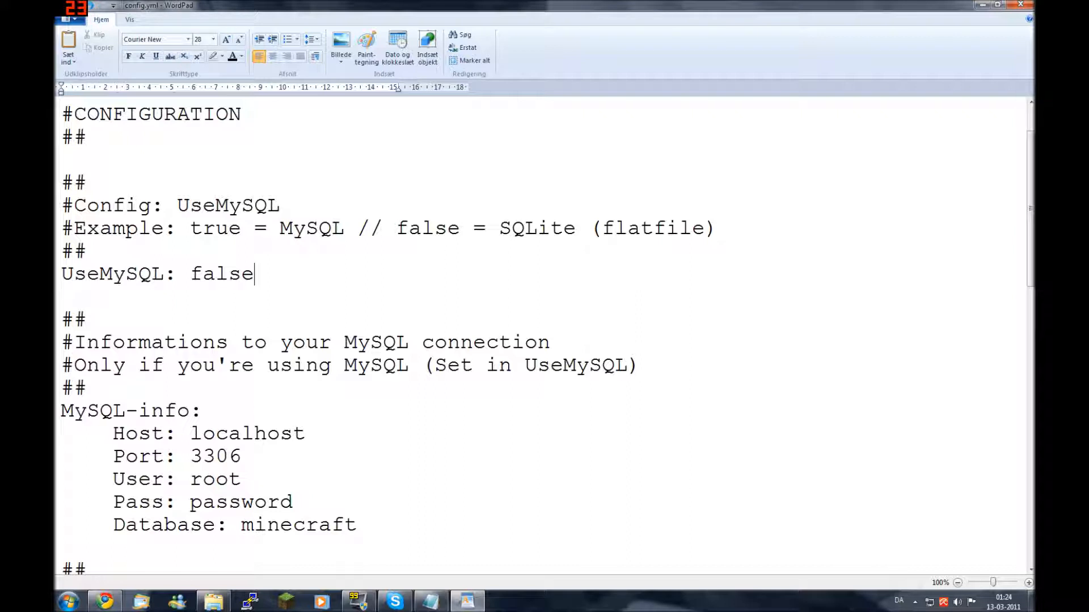
Change the UseMySQL value from false to true
{"action": "key", "text": "shift+Left"}
{"action": "key", "text": "shift+Left"}
{"action": "key", "text": "shift+Left"}
{"action": "key", "text": "shift+Left"}
{"action": "key", "text": "shift+Left"}
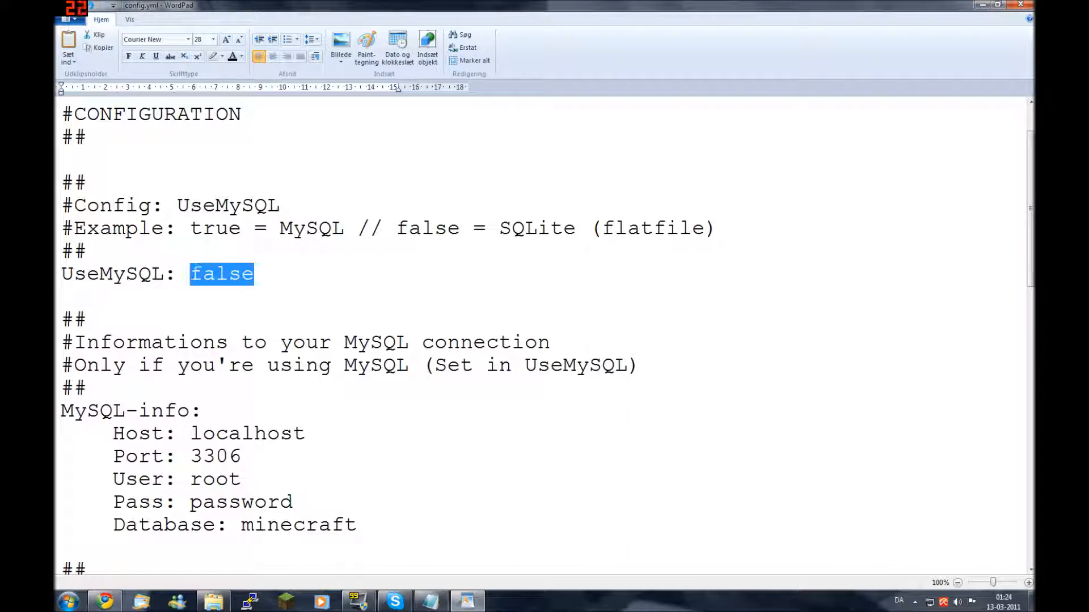
{"action": "type", "text": "tu"}
{"action": "key", "text": "BackSpace"}
{"action": "type", "text": "rue"}
{"action": "key", "text": "Down"}
Review the MySQL-info values: Host localhost, Port 3306 and User root
{"action": "key", "text": "Down"}
{"action": "key", "text": "Down"}
{"action": "key", "text": "Down"}
{"action": "key", "text": "Down"}
{"action": "key", "text": "Down"}
{"action": "key", "text": "Down"}
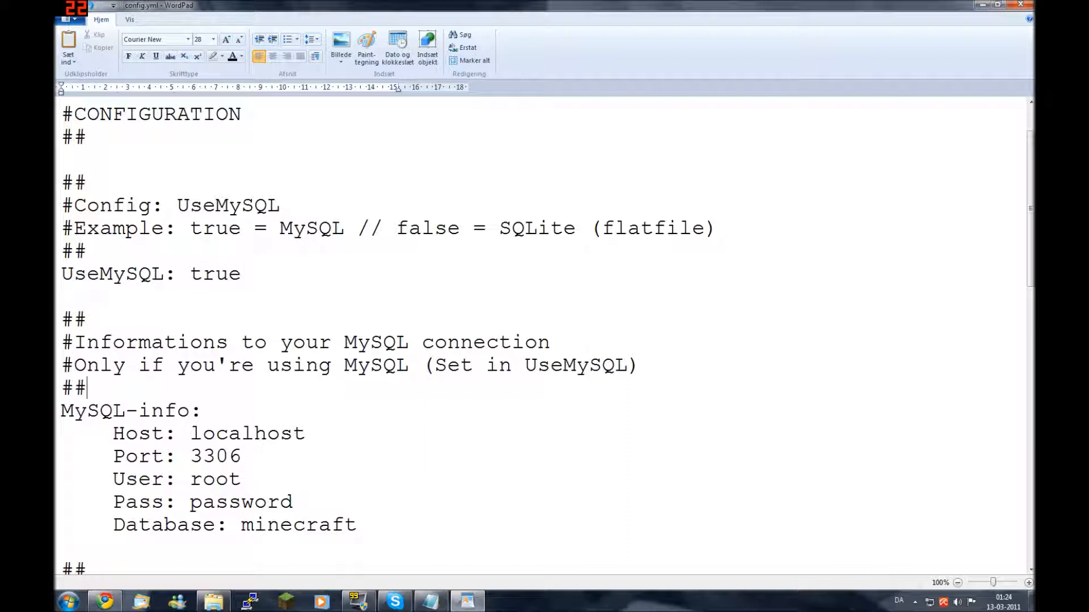
{"action": "key", "text": "Left"}
{"action": "key", "text": "Left"}
{"action": "key", "text": "Left"}
{"action": "key", "text": "shift+End"}
{"action": "key", "text": "Right"}
{"action": "key", "text": "Down"}
{"action": "key", "text": "shift+Left"}
{"action": "key", "text": "shift+Left"}
{"action": "key", "text": "shift+Left"}
{"action": "key", "text": "shift+Left"}
{"action": "key", "text": "shift+Left"}
{"action": "key", "text": "shift+Left"}
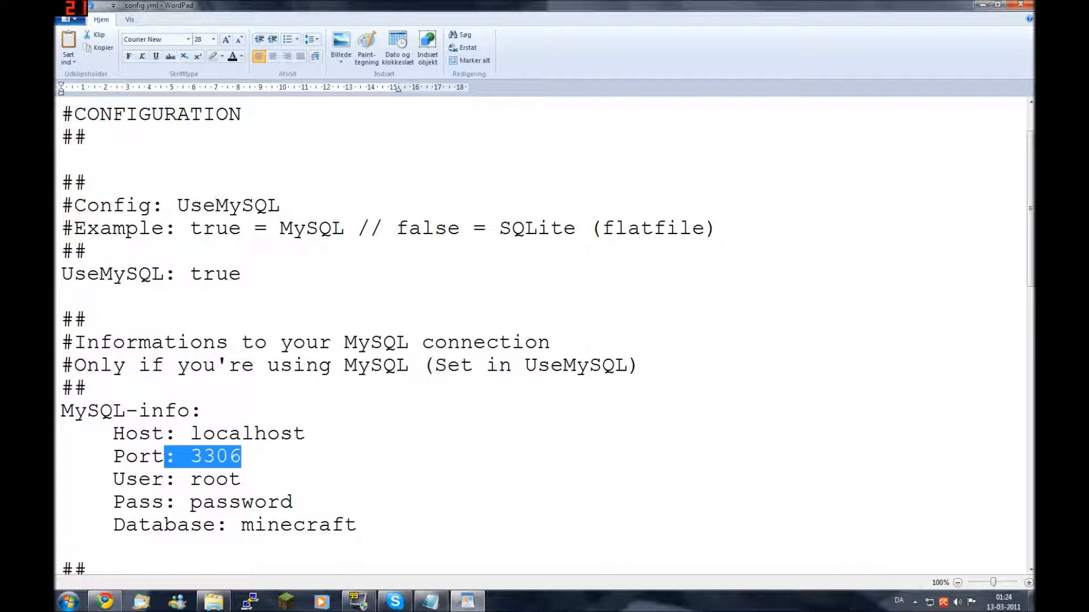
{"action": "key", "text": "Right"}
{"action": "key", "text": "shift+Left"}
{"action": "key", "text": "shift+Left"}
{"action": "key", "text": "shift+Left"}
{"action": "key", "text": "shift+Left"}
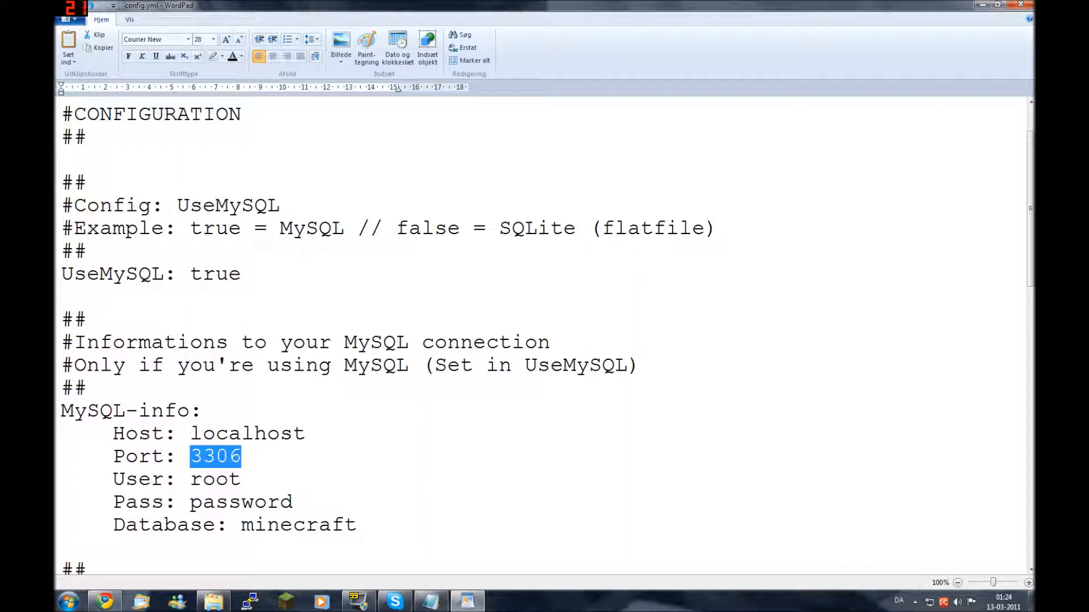
{"action": "key", "text": "Right"}
{"action": "key", "text": "Down"}
{"action": "key", "text": "shift+Left"}
{"action": "key", "text": "shift+Left"}
{"action": "key", "text": "shift+Left"}
{"action": "key", "text": "shift+Left"}
{"action": "key", "text": "Right"}
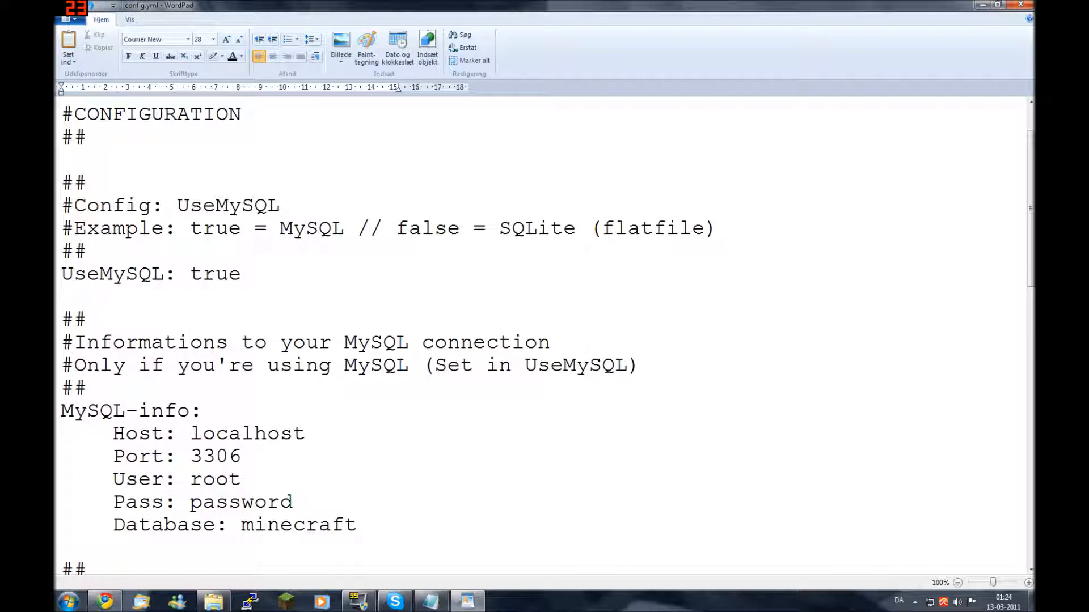
{"action": "key", "text": "shift+Left"}
{"action": "key", "text": "shift+Left"}
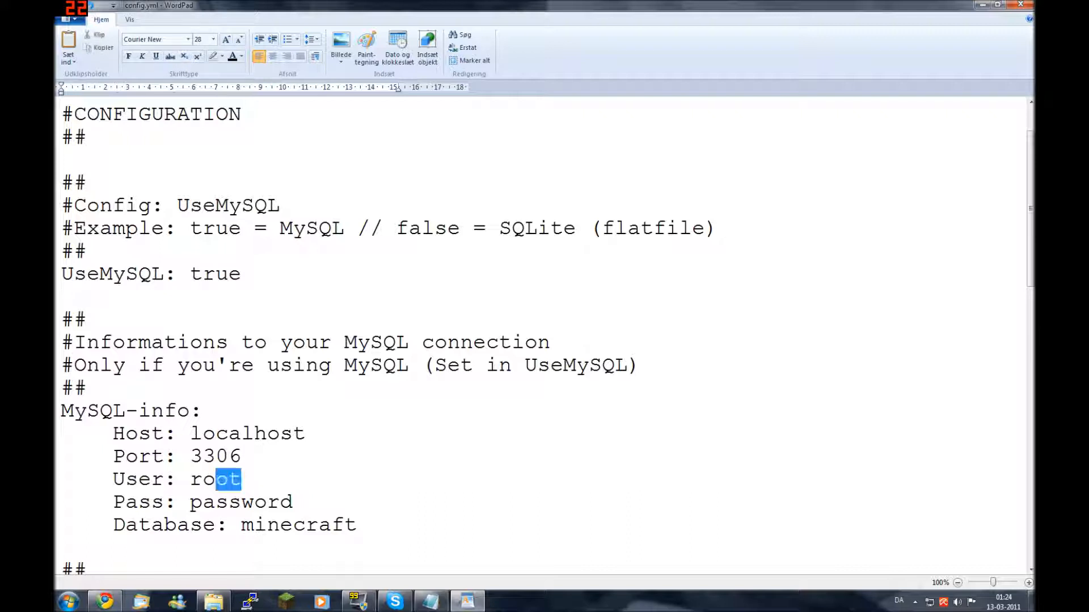
{"action": "key", "text": "shift+Left"}
{"action": "key", "text": "shift+Left"}
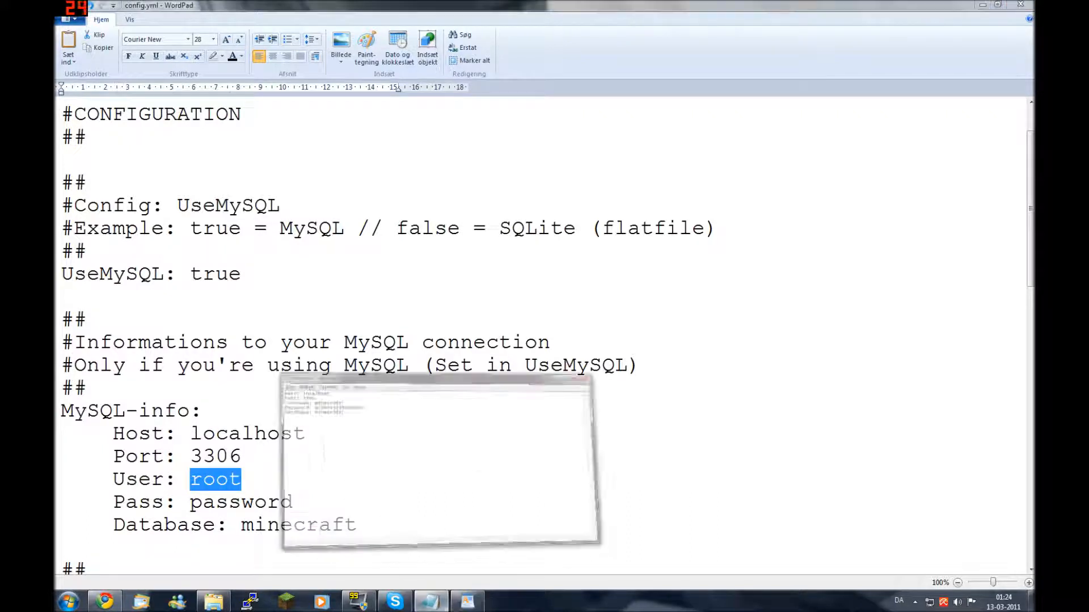
Place the Notepad note with the MySQL connection details beside config.yml, then open Start
{"action": "left_click_drag", "start_coordinate": [448, 253], "coordinate": [697, 223]}
{"action": "key", "text": "ctrl+a"}
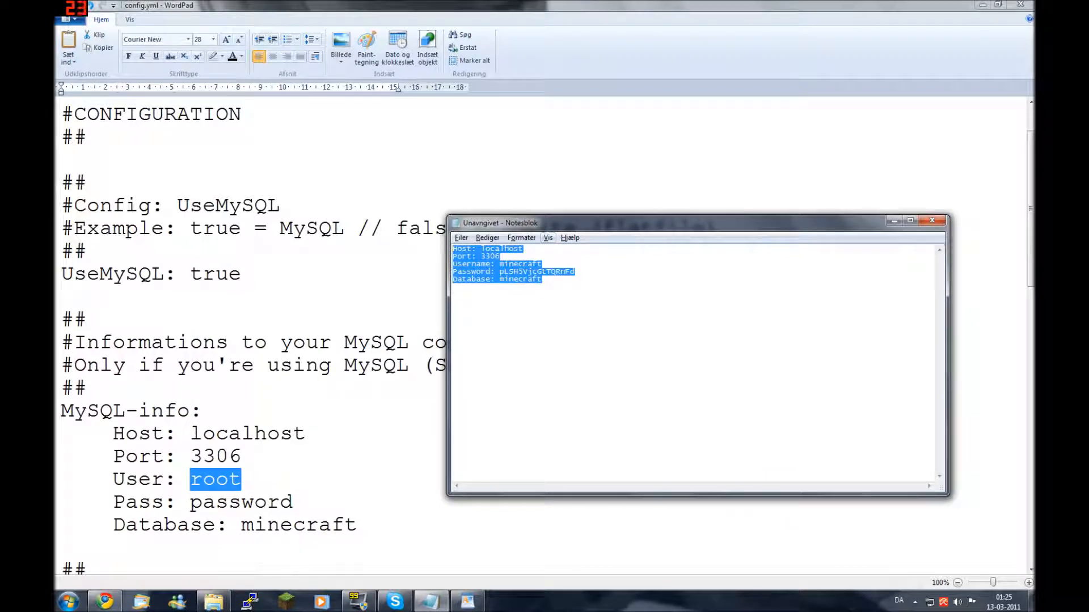
{"action": "left_click", "coordinate": [453, 287]}
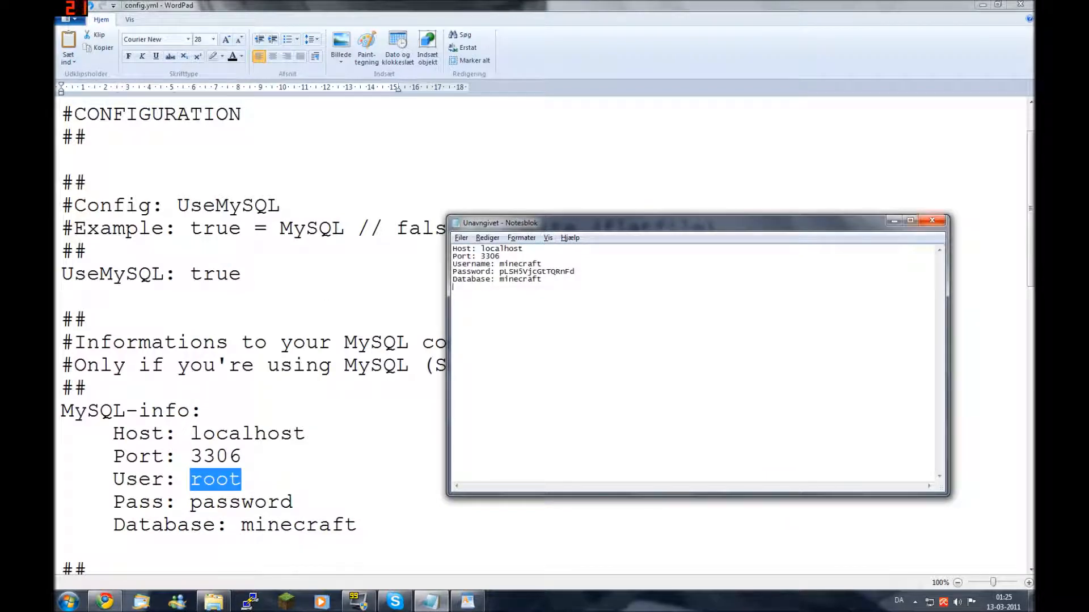
{"action": "key", "text": "super"}
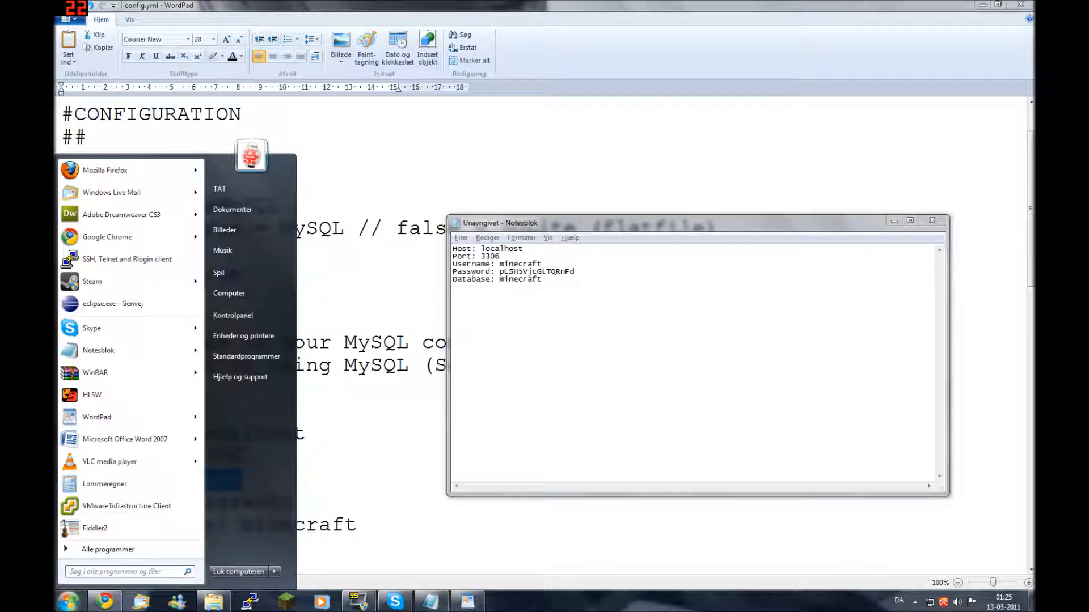
Start a new WordPad document and paste in the Notepad connection details
{"action": "left_click", "coordinate": [97, 418]}
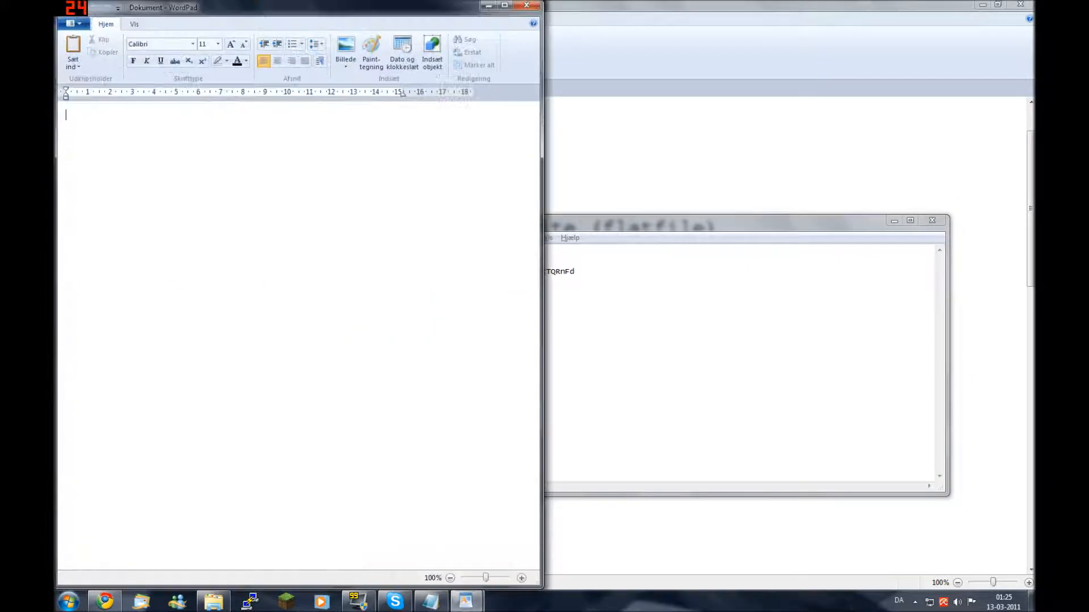
{"action": "left_click", "coordinate": [681, 340]}
{"action": "key", "text": "ctrl+a"}
{"action": "left_click", "coordinate": [267, 284]}
{"action": "key", "text": "ctrl+v"}
Resize the pasted connection details text to size 36
{"action": "key", "text": "ctrl+a"}
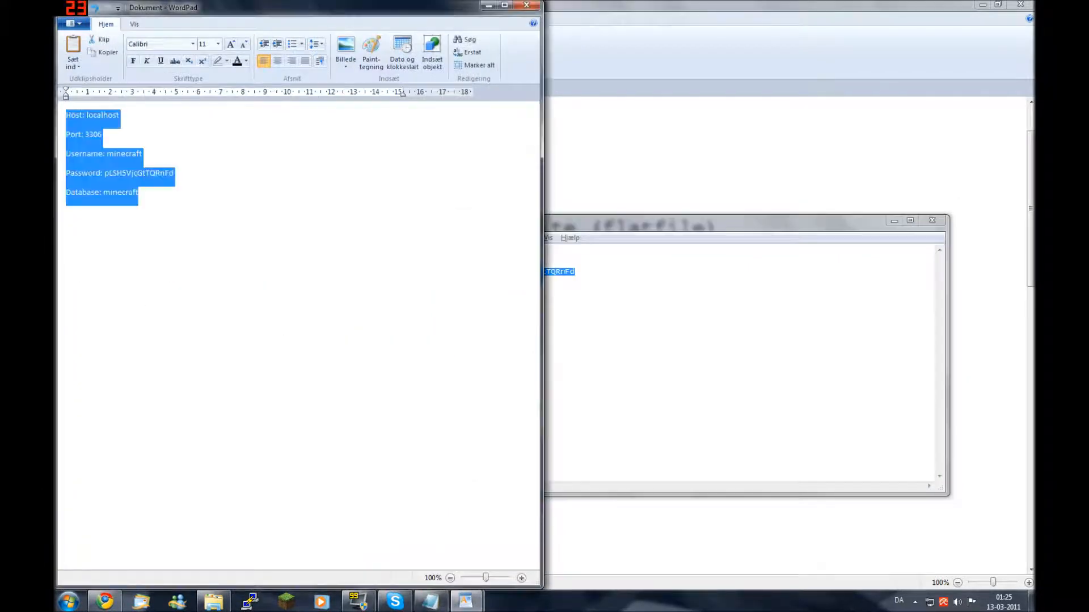
{"action": "double_click", "coordinate": [231, 44]}
{"action": "left_click", "coordinate": [231, 44]}
{"action": "left_click", "coordinate": [231, 44]}
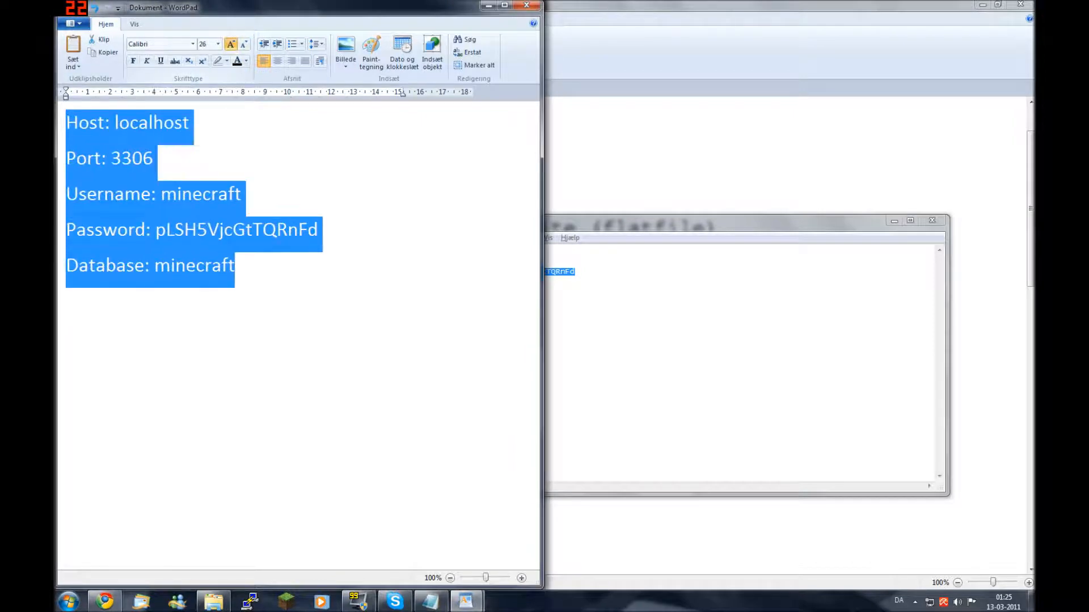
{"action": "left_click", "coordinate": [231, 44]}
{"action": "left_click", "coordinate": [231, 44]}
{"action": "left_click", "coordinate": [244, 44]}
{"action": "left_click", "coordinate": [243, 44]}
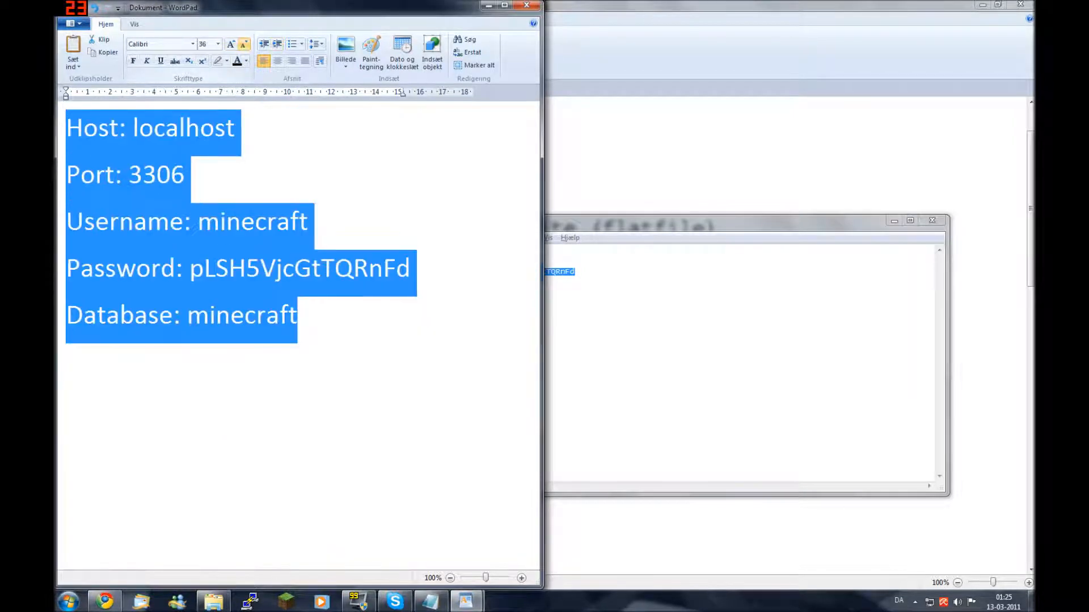
Close the Notepad note unsaved; snap the new document right and config.yml left
{"action": "left_click", "coordinate": [652, 341]}
{"action": "left_click", "coordinate": [932, 220]}
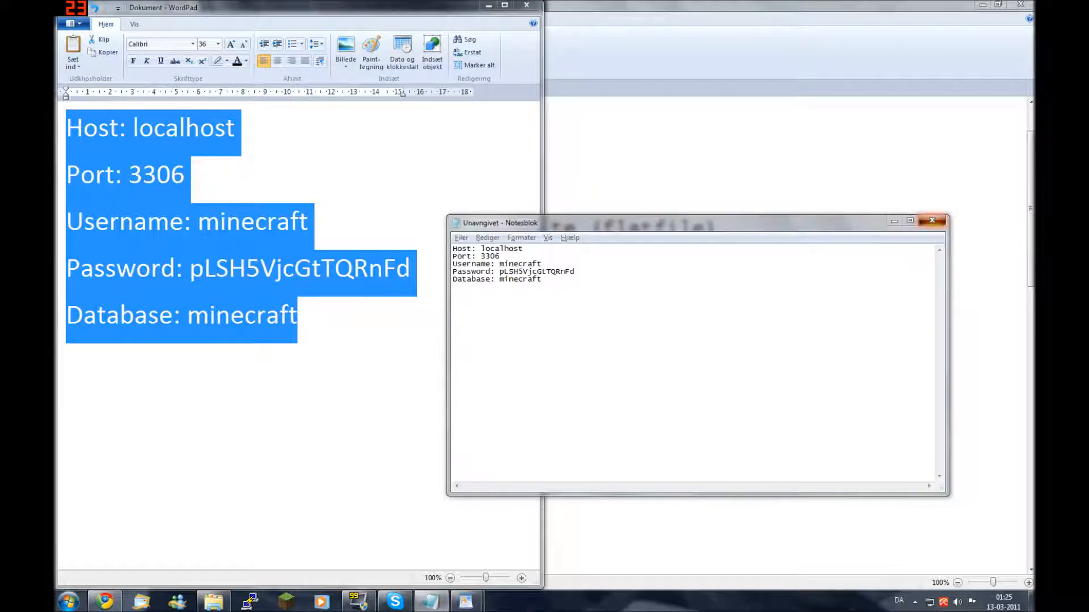
{"action": "left_click", "coordinate": [562, 301]}
{"action": "left_click_drag", "start_coordinate": [337, 7], "coordinate": [1033, 95]}
{"action": "left_click_drag", "start_coordinate": [496, 7], "coordinate": [55, 61]}
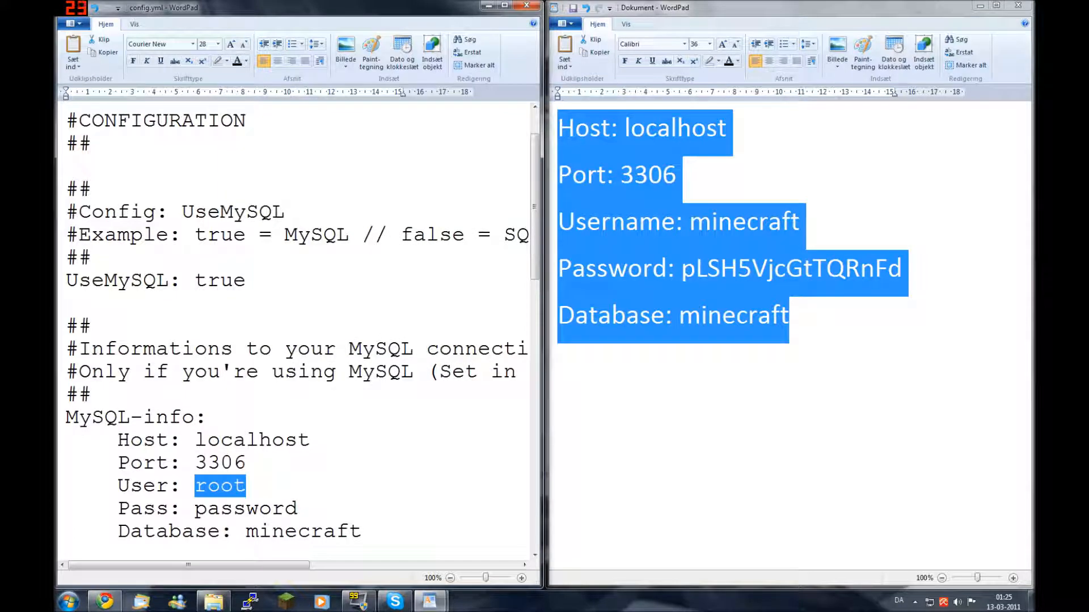
Scroll config.yml to the MySQL-info block and clear selections in both documents
{"action": "scroll", "coordinate": [301, 334], "scroll_direction": "down", "scroll_amount": 2}
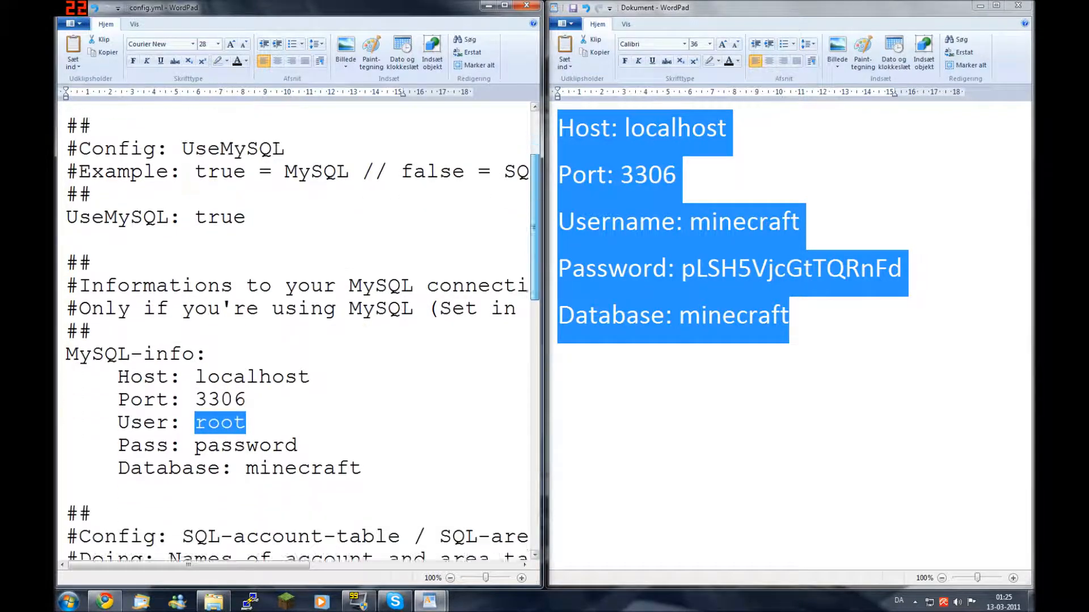
{"action": "left_click", "coordinate": [247, 362]}
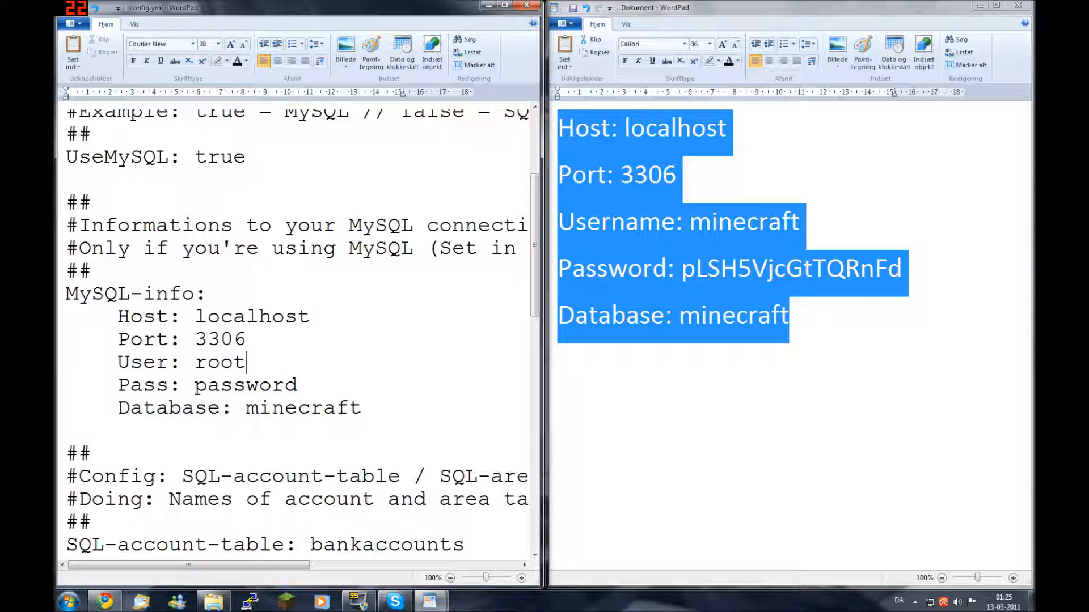
{"action": "left_click", "coordinate": [789, 315]}
{"action": "key", "text": "ctrl+a"}
{"action": "key", "text": "Right"}
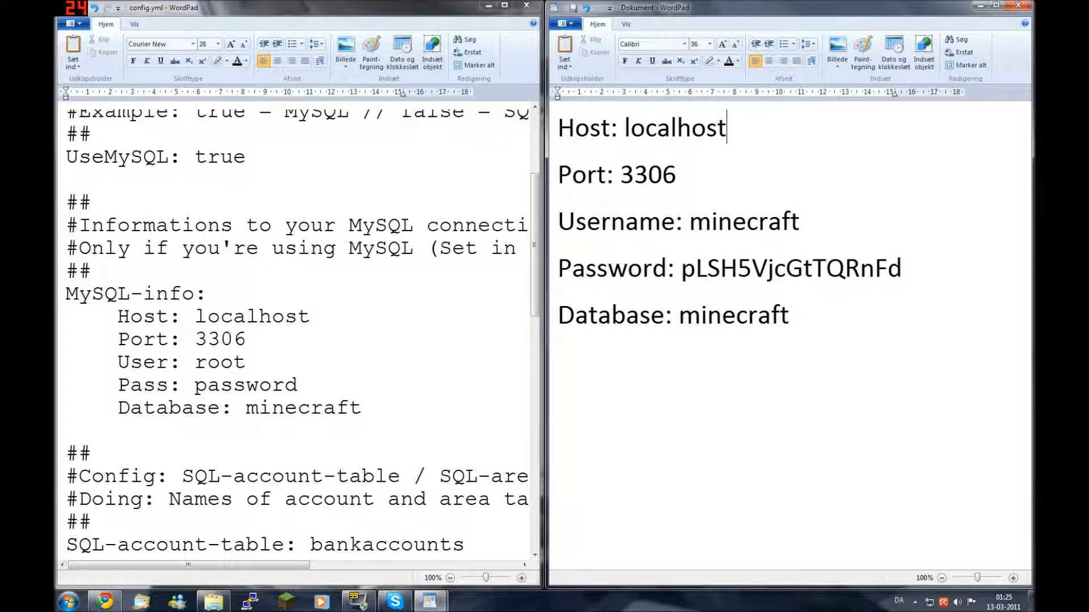
Replace the notes' Host value with 123.456.78.4, then with mysql.yourhost.com
{"action": "double_click", "coordinate": [675, 128]}
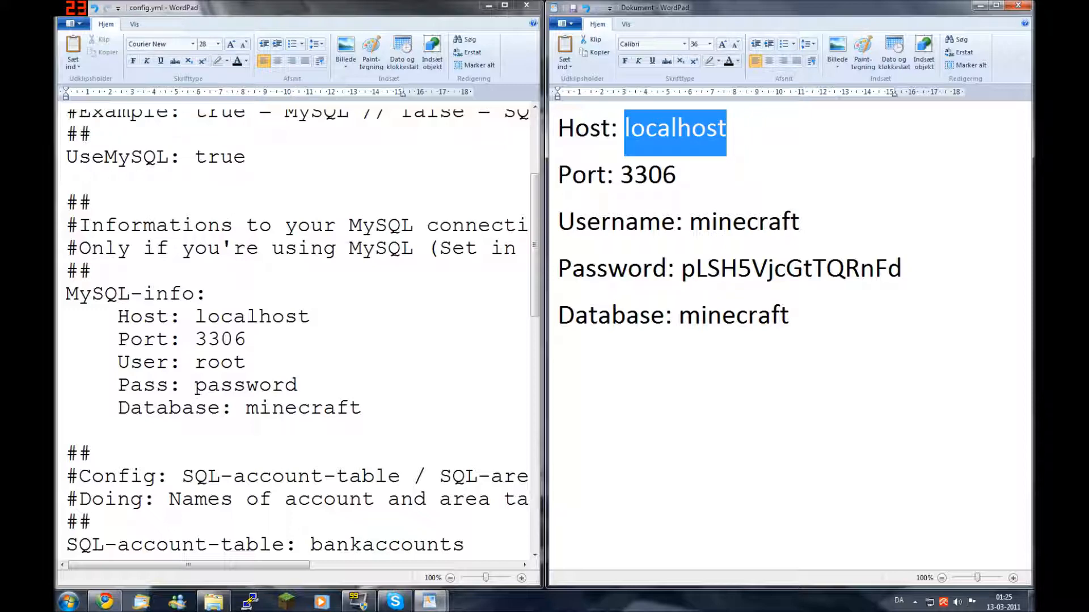
{"action": "type", "text": "123.456.78"}
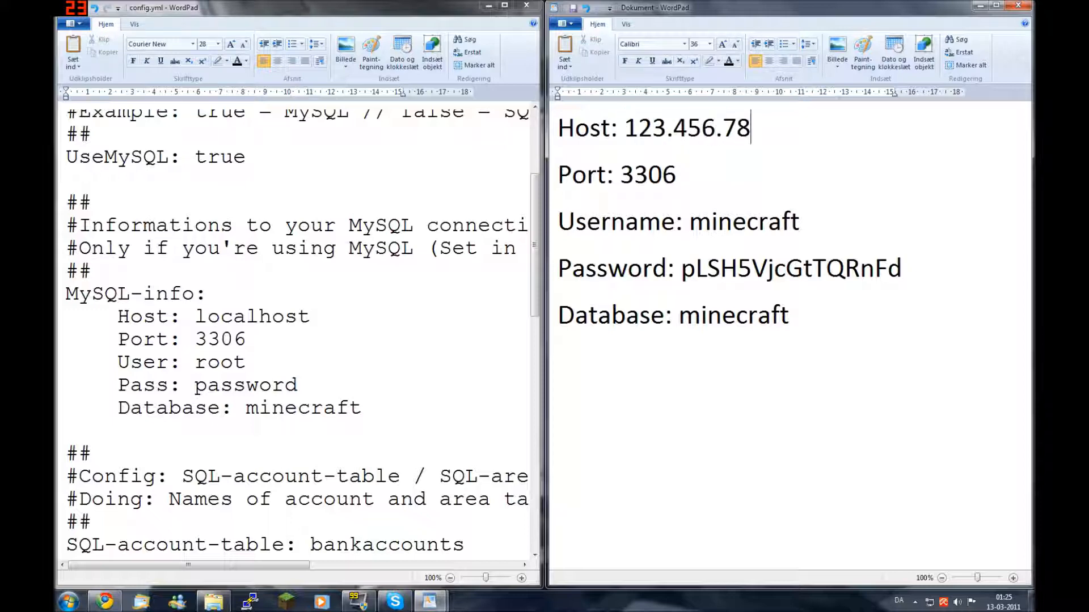
{"action": "type", "text": ".4"}
{"action": "left_click_drag", "start_coordinate": [624, 129], "coordinate": [750, 129]}
{"action": "left_click_drag", "start_coordinate": [625, 129], "coordinate": [771, 129]}
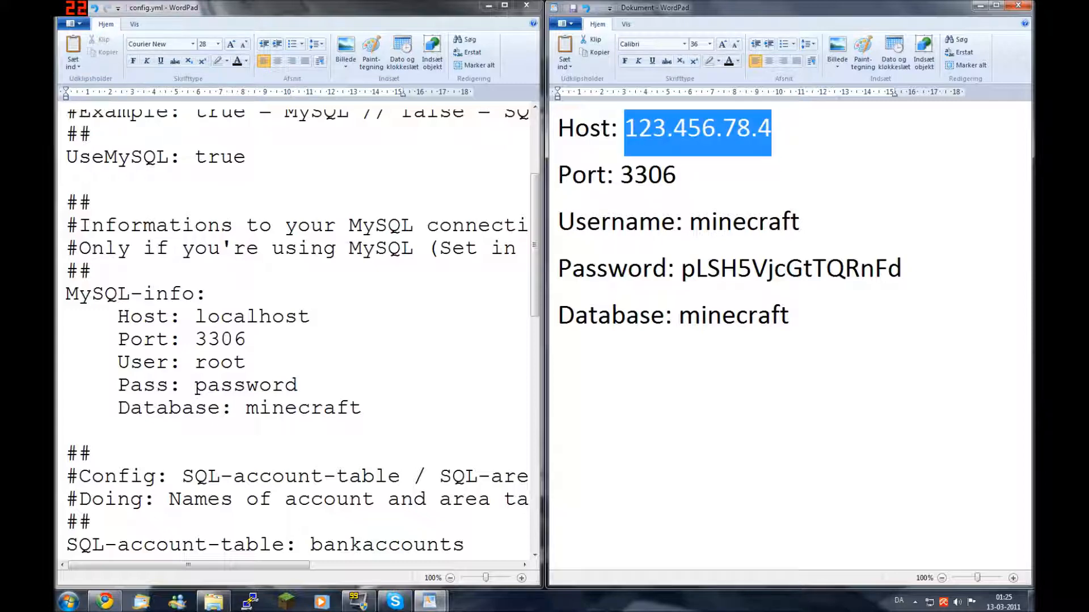
{"action": "type", "text": "my"}
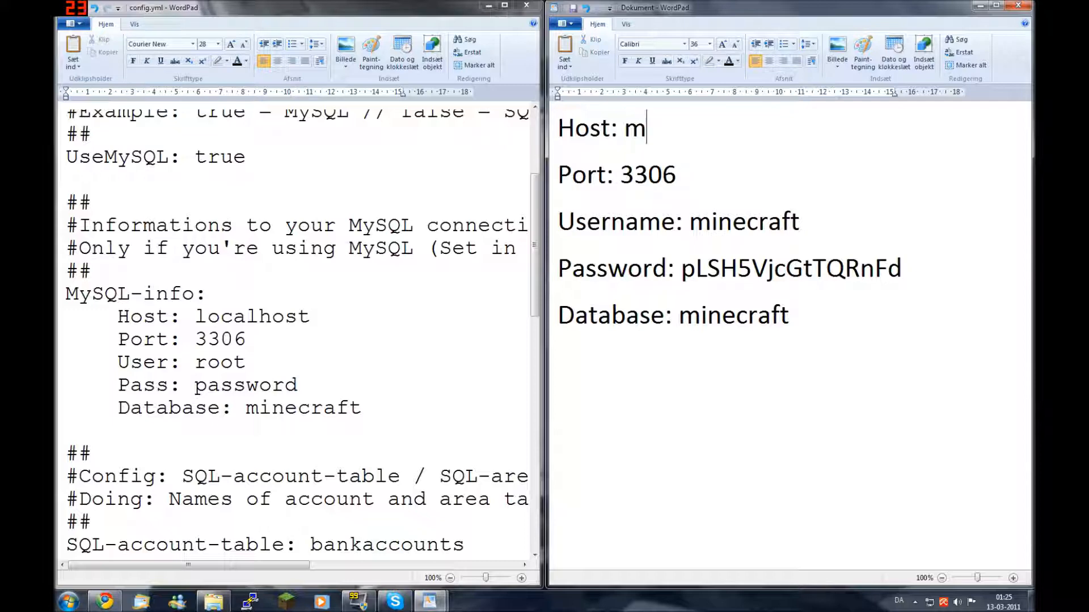
{"action": "type", "text": "sql."}
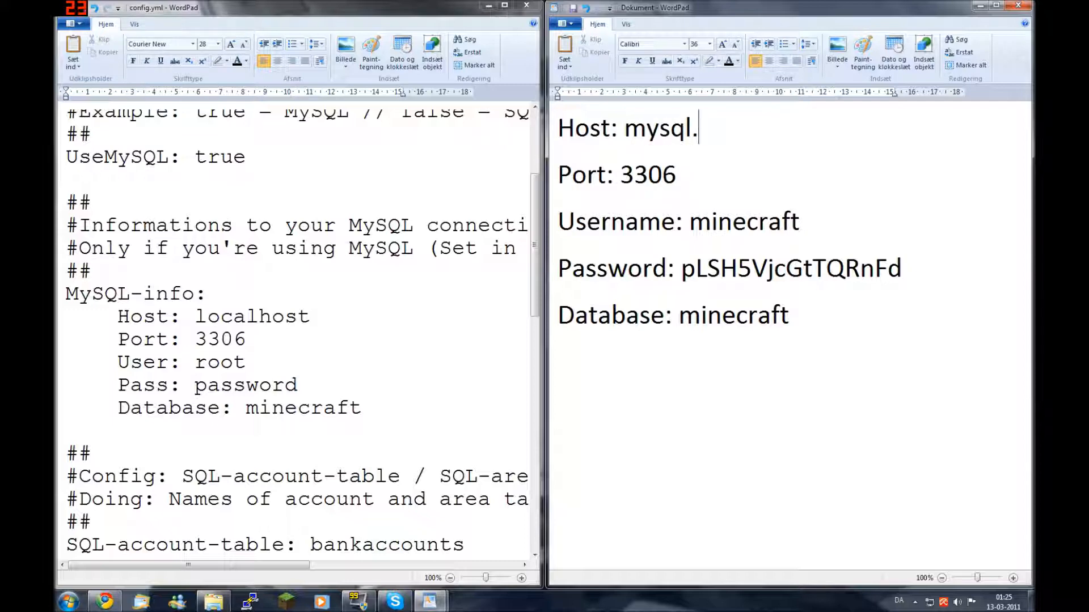
{"action": "type", "text": "yourhost"}
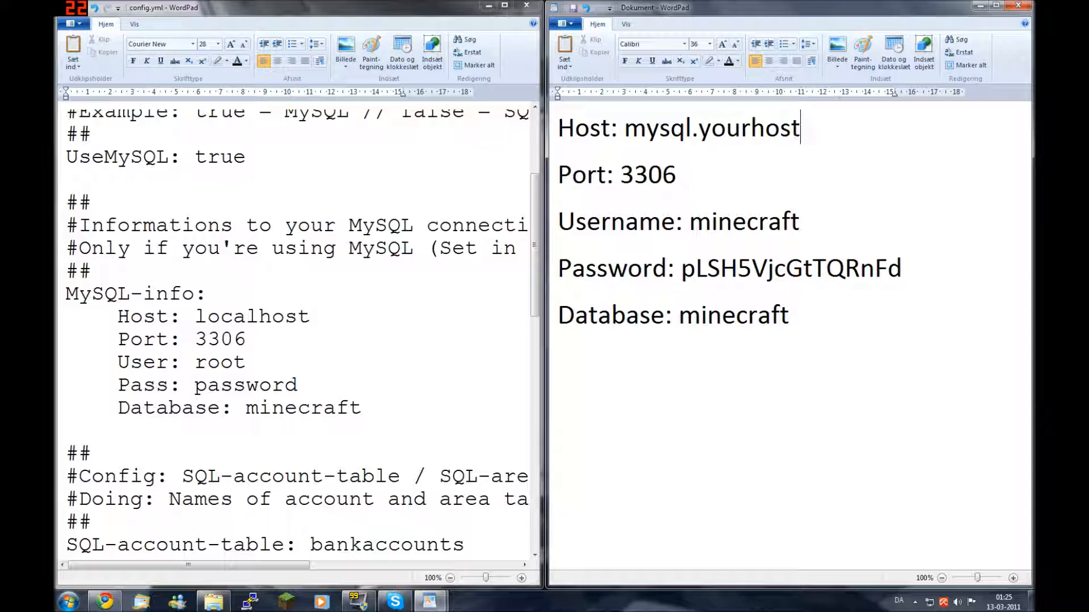
{"action": "type", "text": ".com"}
Change the notes' Host from mysql.yourhost.com to localhost, matching the config
{"action": "left_click", "coordinate": [247, 363]}
{"action": "left_click_drag", "start_coordinate": [207, 317], "coordinate": [221, 318]}
{"action": "left_click_drag", "start_coordinate": [195, 318], "coordinate": [322, 318]}
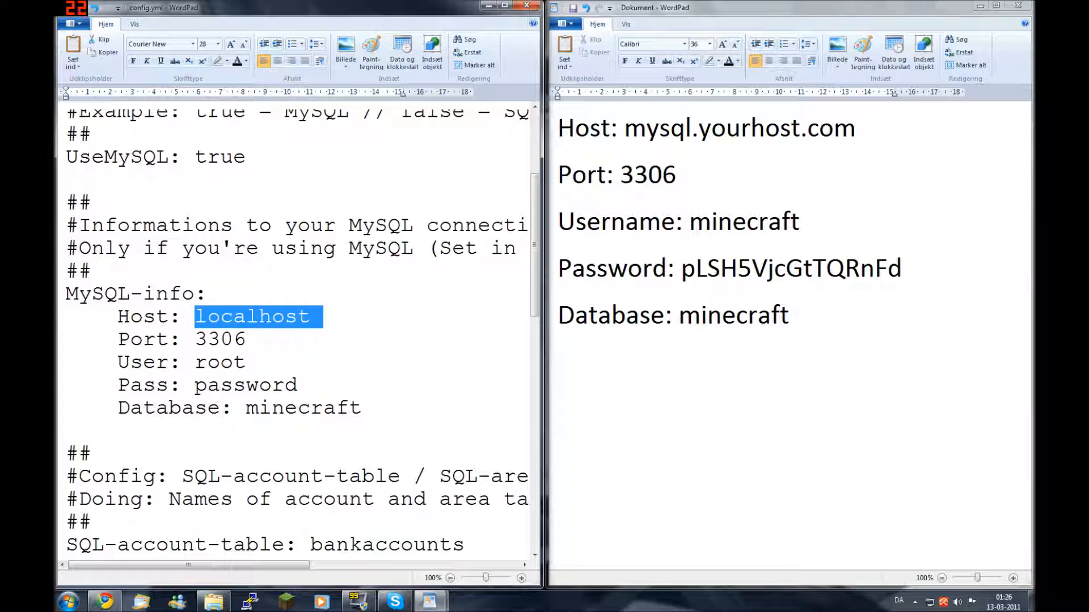
{"action": "left_click", "coordinate": [856, 129]}
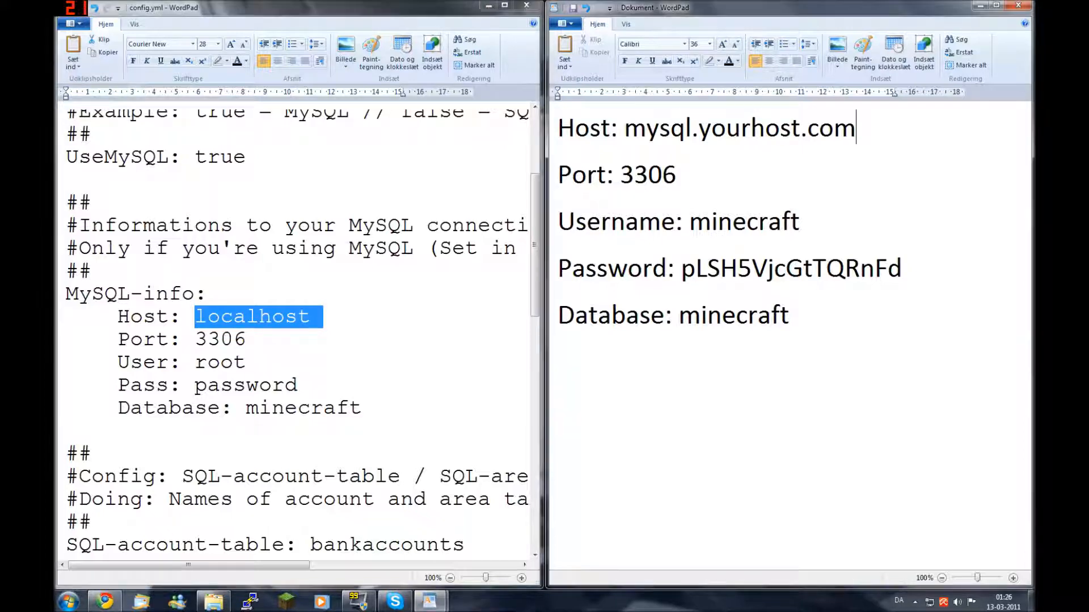
{"action": "left_click", "coordinate": [624, 129]}
{"action": "left_click_drag", "start_coordinate": [624, 128], "coordinate": [855, 128]}
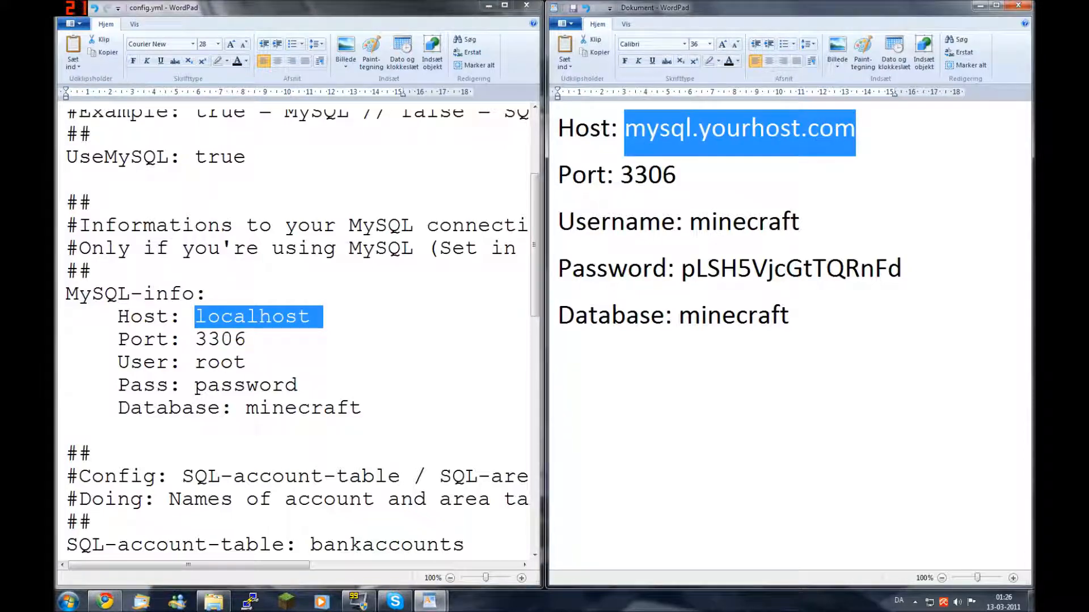
{"action": "key", "text": "BackSpace"}
{"action": "type", "text": "localhost"}
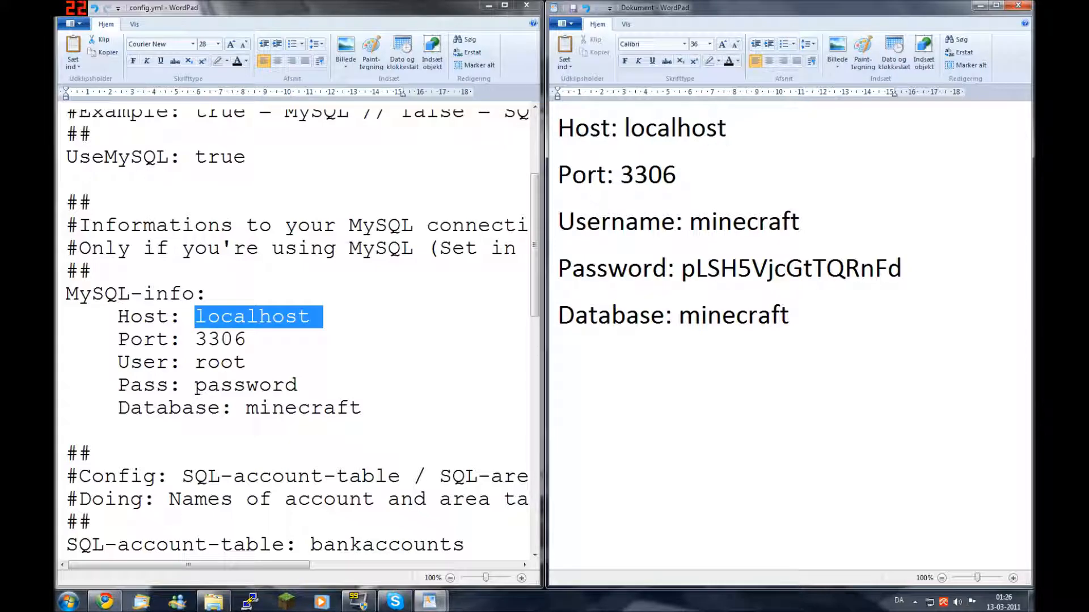
{"action": "left_click", "coordinate": [310, 319]}
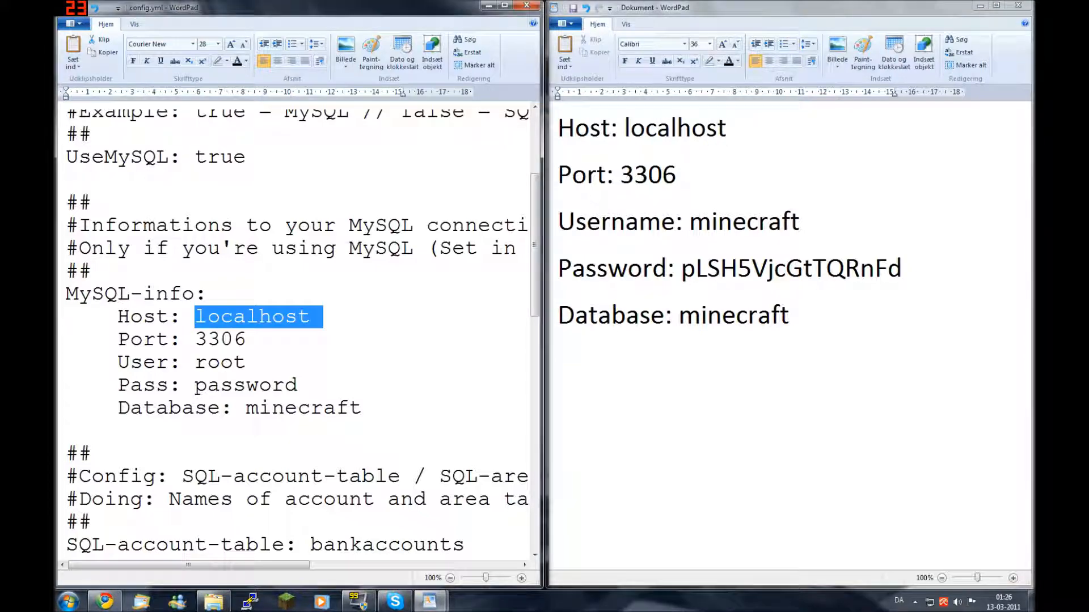
Replace the config's User value root with minecraft
{"action": "key", "text": "Down"}
{"action": "key", "text": "Down"}
{"action": "key", "text": "Down"}
{"action": "key", "text": "Up"}
{"action": "key", "text": "BackSpace"}
{"action": "key", "text": "BackSpace"}
{"action": "key", "text": "BackSpace"}
{"action": "key", "text": "BackSpace"}
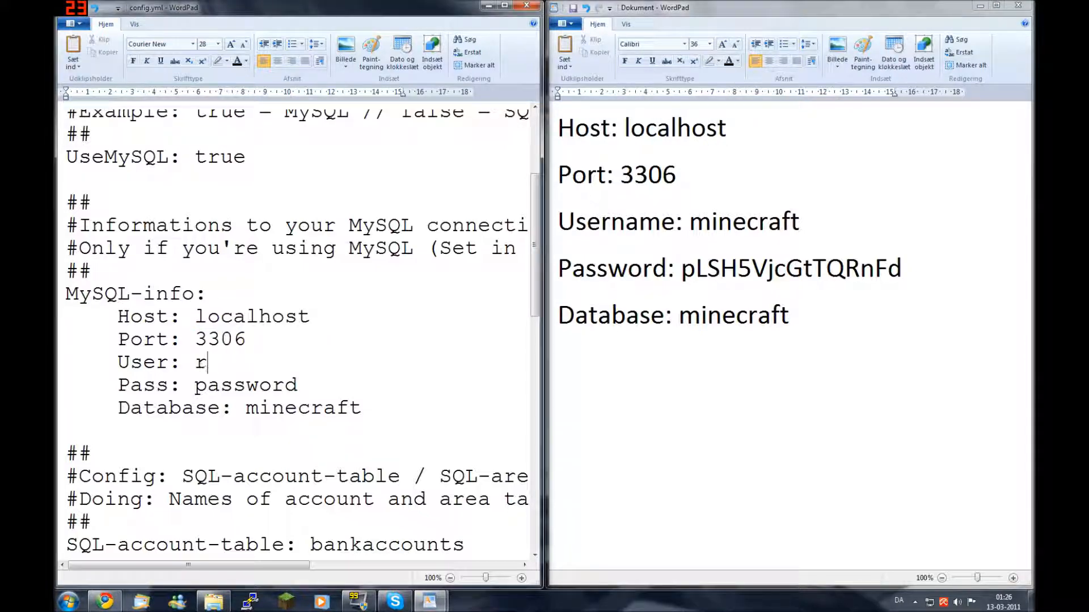
{"action": "type", "text": "minecraft"}
Copy the database password from the notes and paste it over the Pass placeholder
{"action": "key", "text": "alt+Tab"}
{"action": "left_click", "coordinate": [902, 268]}
{"action": "key", "text": "ctrl+shift+Left"}
{"action": "key", "text": "ctrl+shift+Left"}
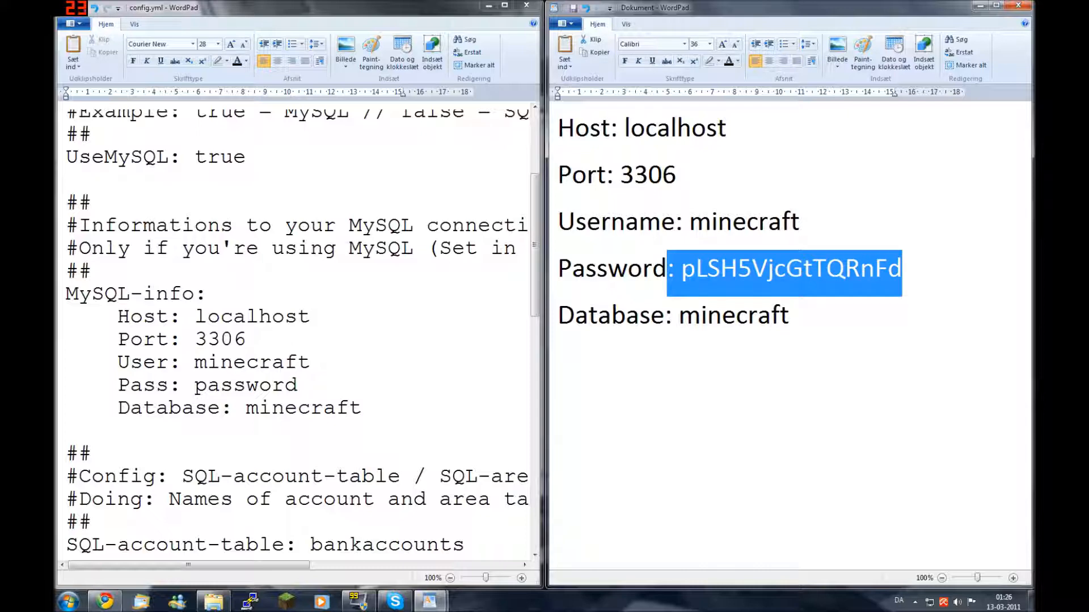
{"action": "key", "text": "shift+Right"}
{"action": "key", "text": "shift+Right"}
{"action": "key", "text": "ctrl+c"}
{"action": "key", "text": "alt+Tab"}
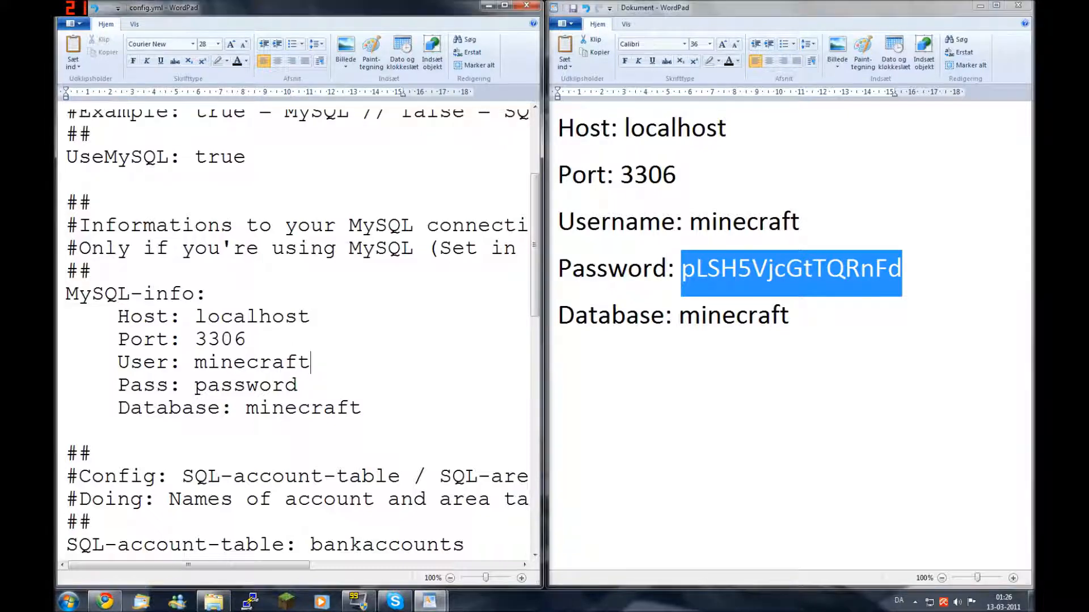
{"action": "left_click_drag", "start_coordinate": [181, 385], "coordinate": [298, 385]}
{"action": "left_click", "coordinate": [297, 386]}
{"action": "double_click", "coordinate": [246, 385]}
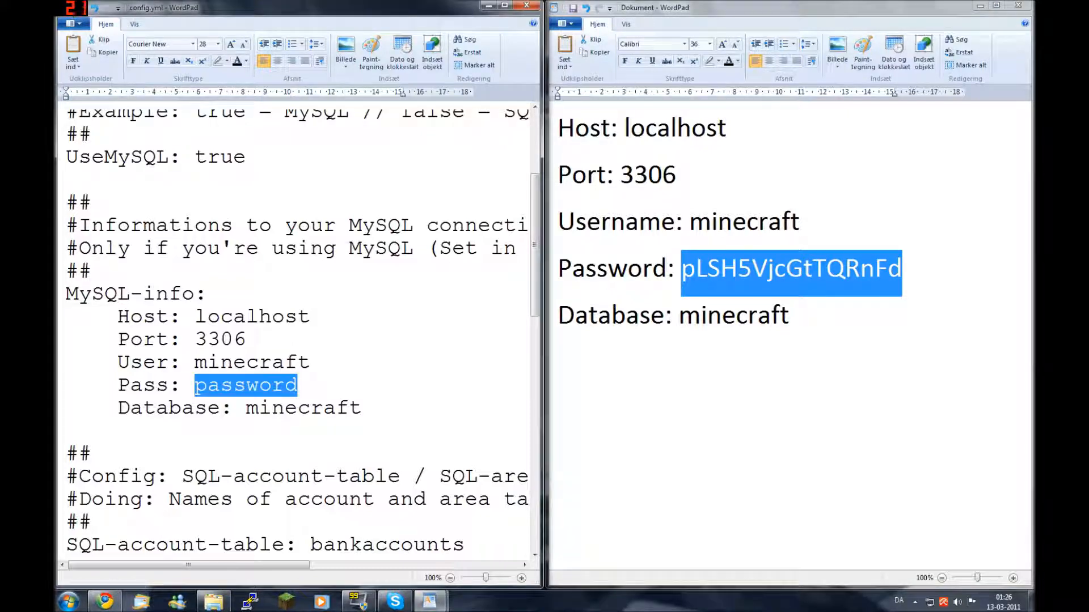
{"action": "key", "text": "ctrl+v"}
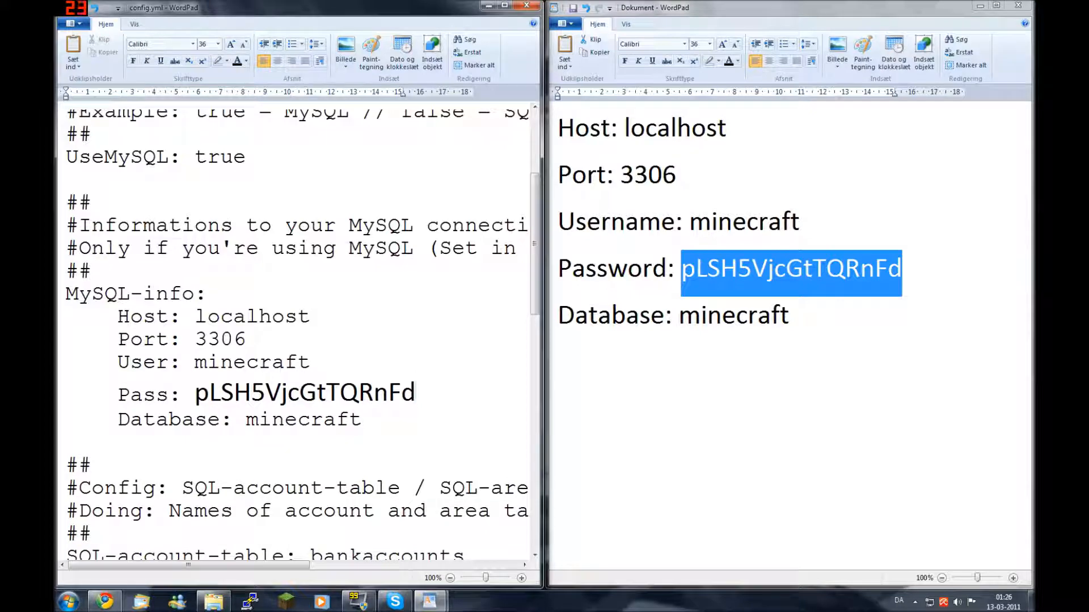
Check the pasted password line and start saving config.yml with Ctrl+S
{"action": "left_click", "coordinate": [195, 394]}
{"action": "key", "text": "shift+End"}
{"action": "left_click_drag", "start_coordinate": [131, 395], "coordinate": [143, 395]}
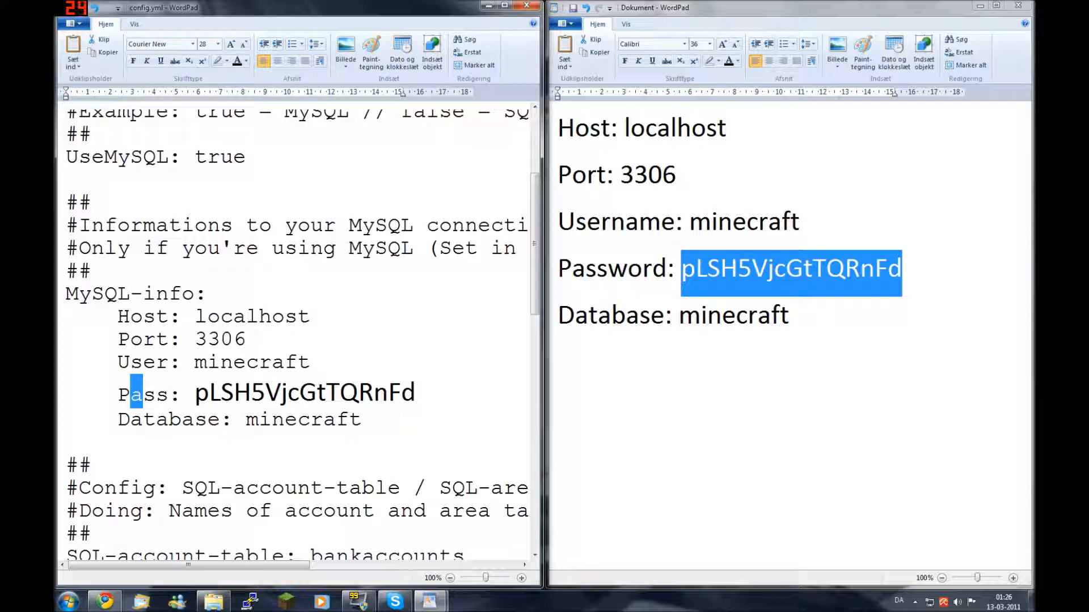
{"action": "left_click", "coordinate": [362, 420]}
{"action": "key", "text": "ctrl+s"}
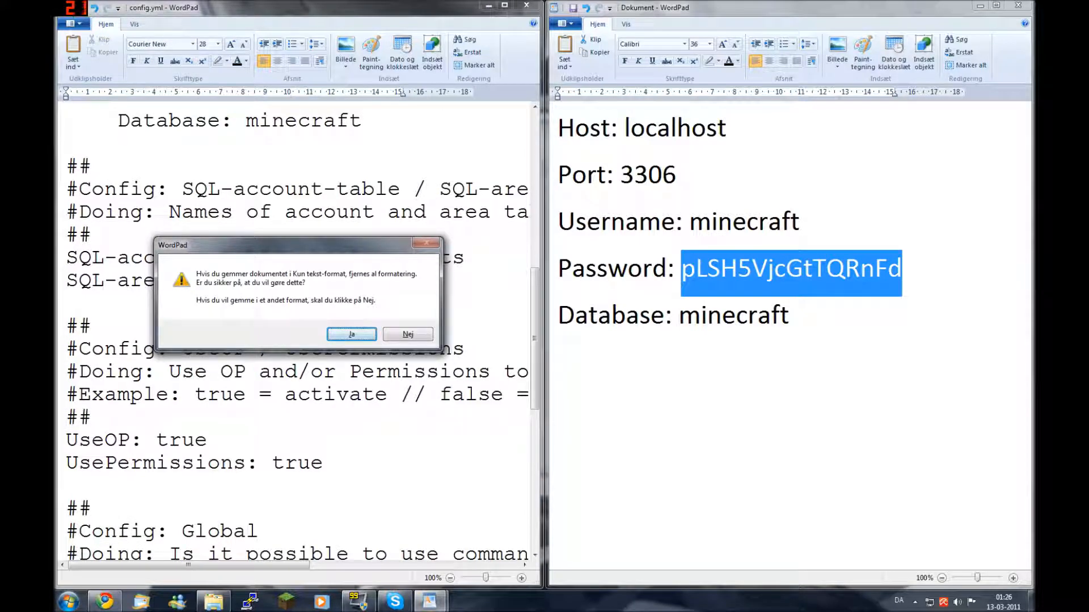
Confirm the plain-text save and compare the database name minecraft with the notes
{"action": "key", "text": "Return"}
{"action": "left_click_drag", "start_coordinate": [535, 339], "coordinate": [535, 303]}
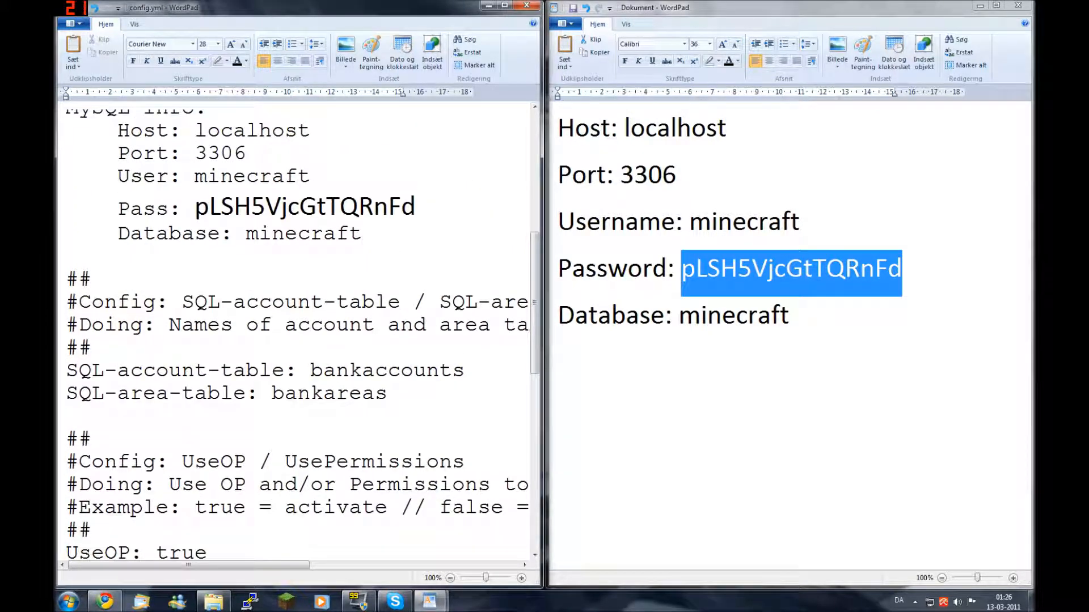
{"action": "left_click_drag", "start_coordinate": [246, 234], "coordinate": [362, 235]}
{"action": "key", "text": "alt+Tab"}
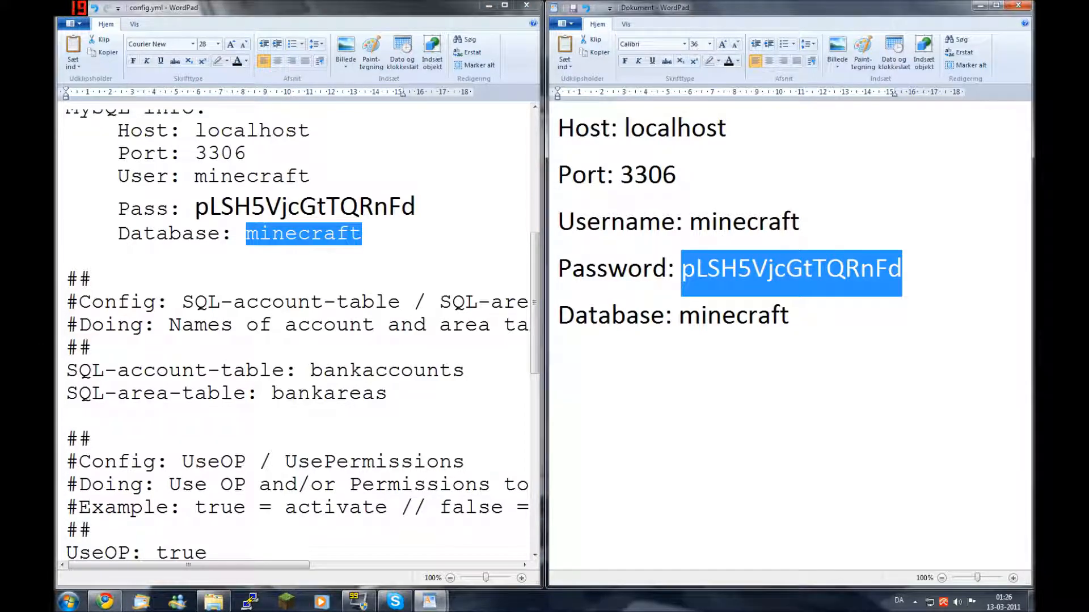
{"action": "key", "text": "alt+Tab"}
Inspect the SQL table names bankaccounts and bankareas in the config
{"action": "left_click", "coordinate": [465, 371]}
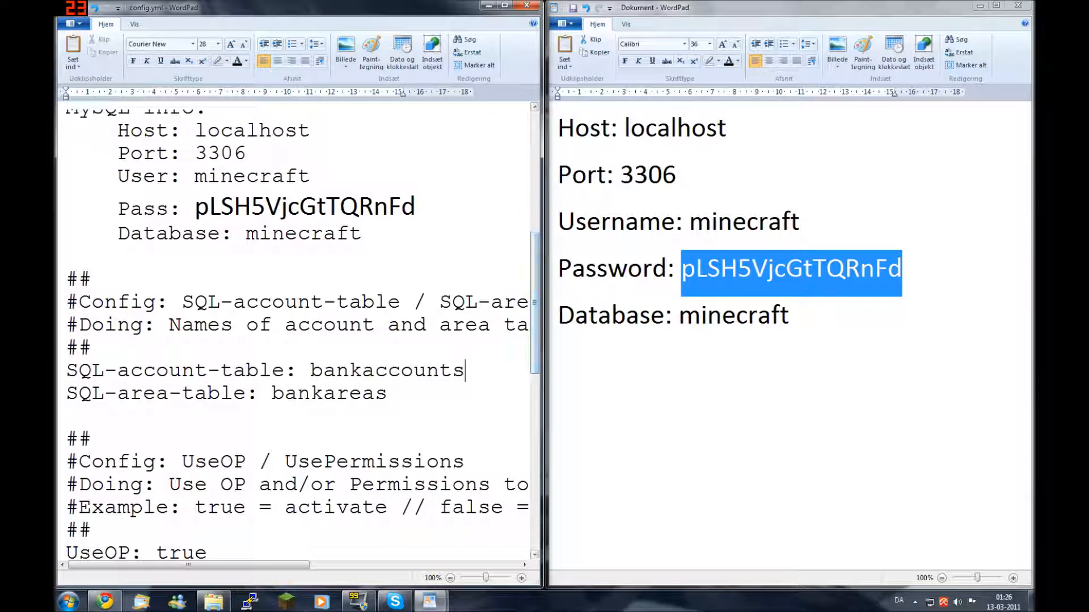
{"action": "left_click_drag", "start_coordinate": [465, 371], "coordinate": [349, 393]}
{"action": "double_click", "coordinate": [340, 393]}
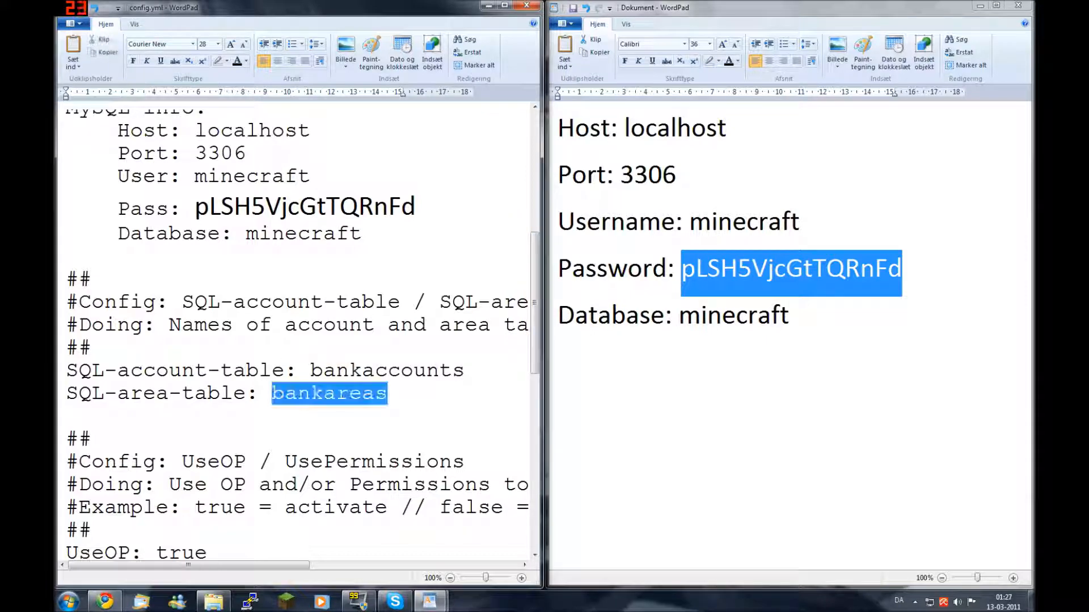
{"action": "left_click", "coordinate": [311, 371]}
{"action": "left_click_drag", "start_coordinate": [310, 371], "coordinate": [465, 371]}
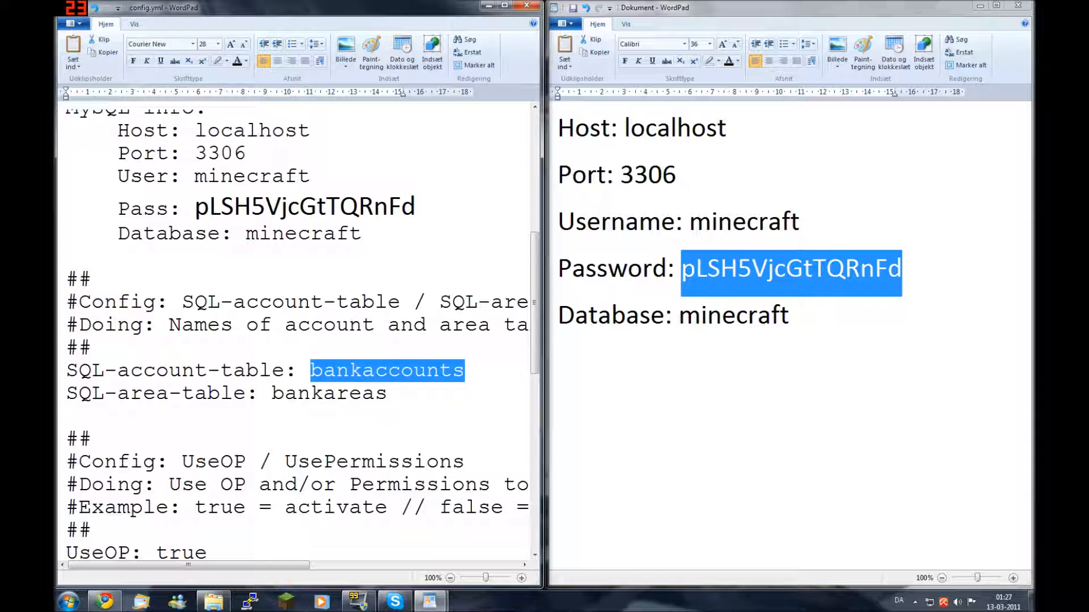
{"action": "left_click_drag", "start_coordinate": [221, 372], "coordinate": [272, 372]}
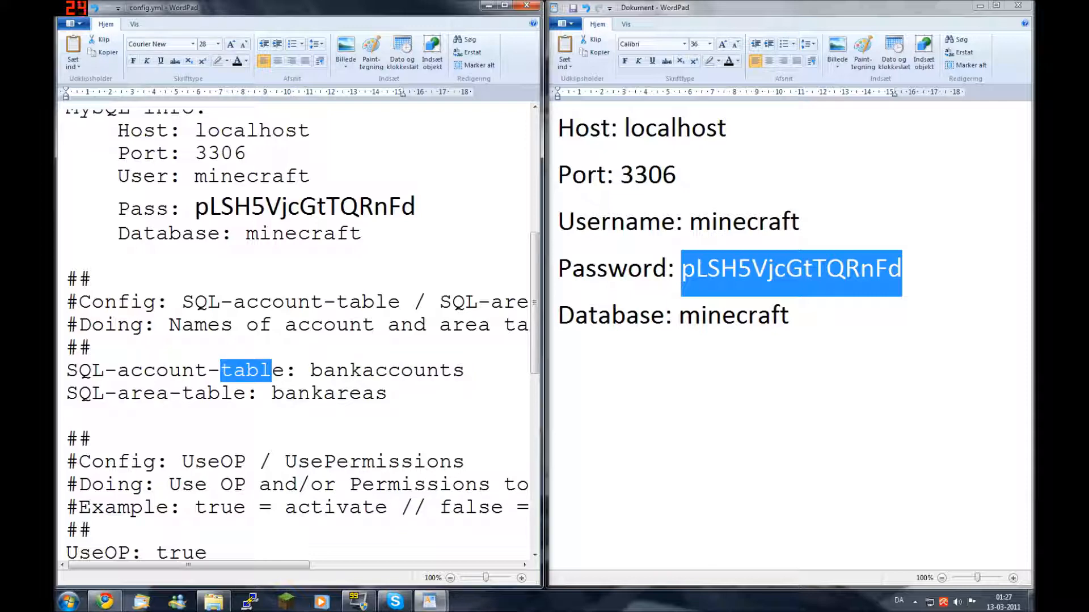
{"action": "left_click", "coordinate": [465, 372]}
{"action": "left_click", "coordinate": [375, 394]}
{"action": "left_click", "coordinate": [451, 372]}
{"action": "left_click", "coordinate": [388, 394]}
{"action": "left_click", "coordinate": [439, 371]}
{"action": "left_click", "coordinate": [465, 372]}
{"action": "left_click", "coordinate": [387, 394]}
{"action": "left_click", "coordinate": [465, 372]}
{"action": "left_click", "coordinate": [388, 394]}
{"action": "left_click", "coordinate": [465, 371]}
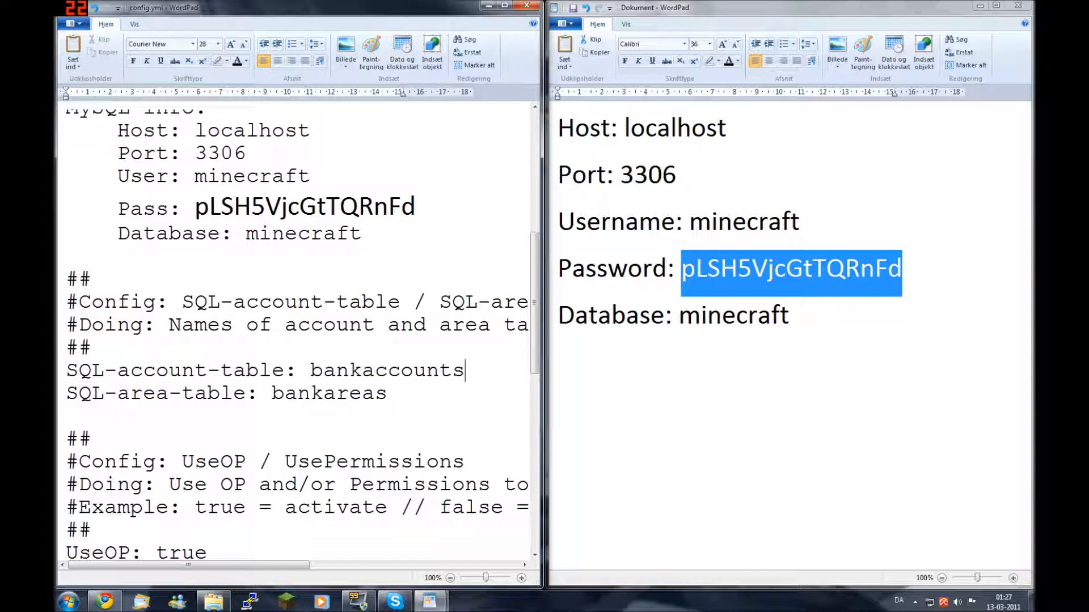
Save config.yml again as plain text and close it
{"action": "scroll", "coordinate": [221, 556], "scroll_direction": "down", "scroll_amount": 8}
{"action": "left_click_drag", "start_coordinate": [535, 464], "coordinate": [534, 383]}
{"action": "key", "text": "ctrl+s"}
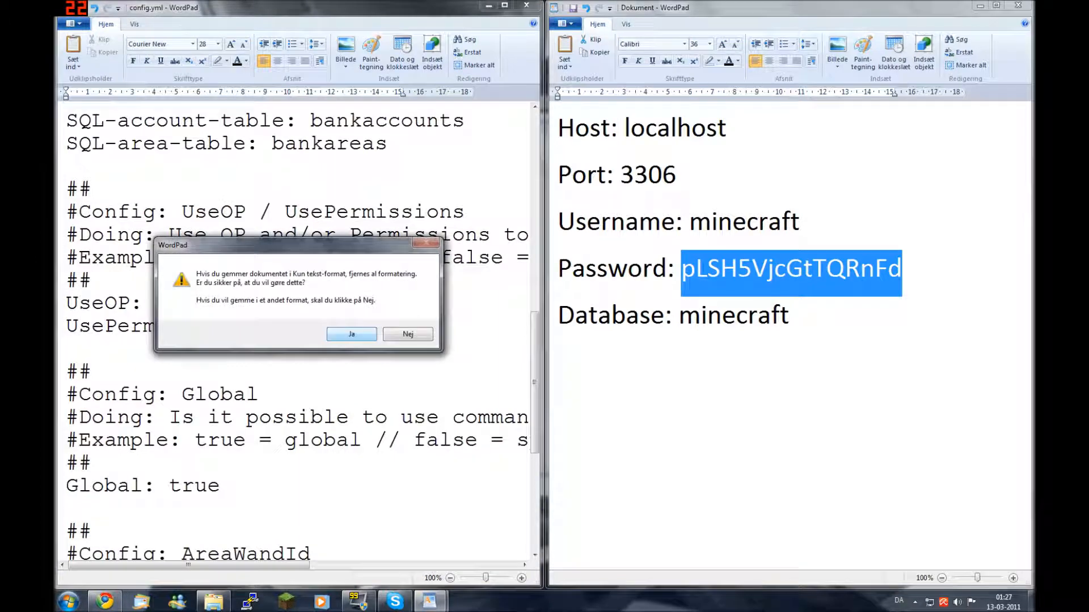
{"action": "key", "text": "Return"}
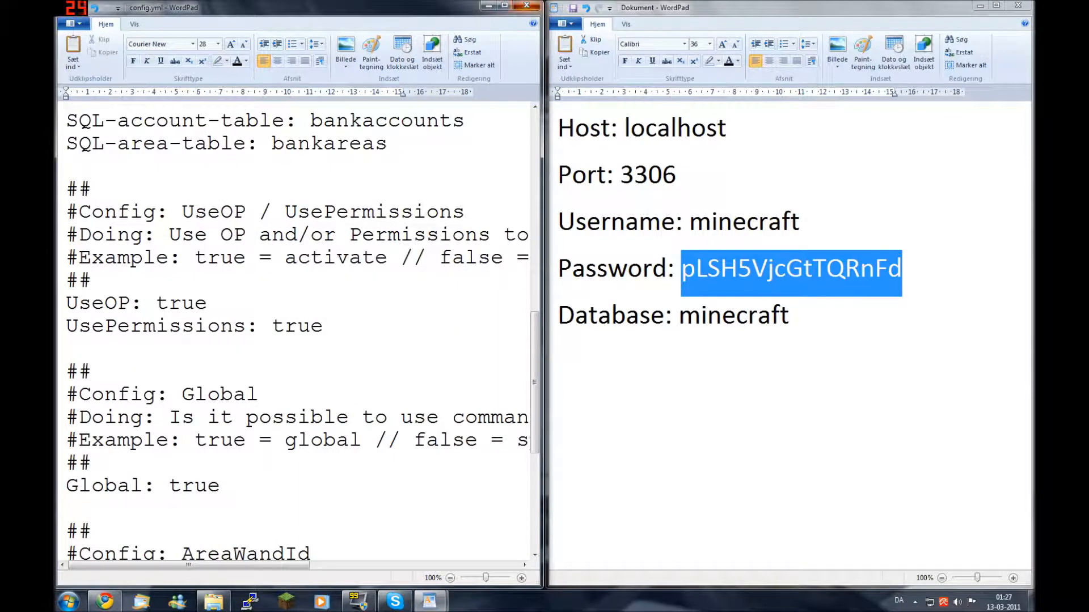
{"action": "left_click", "coordinate": [527, 5]}
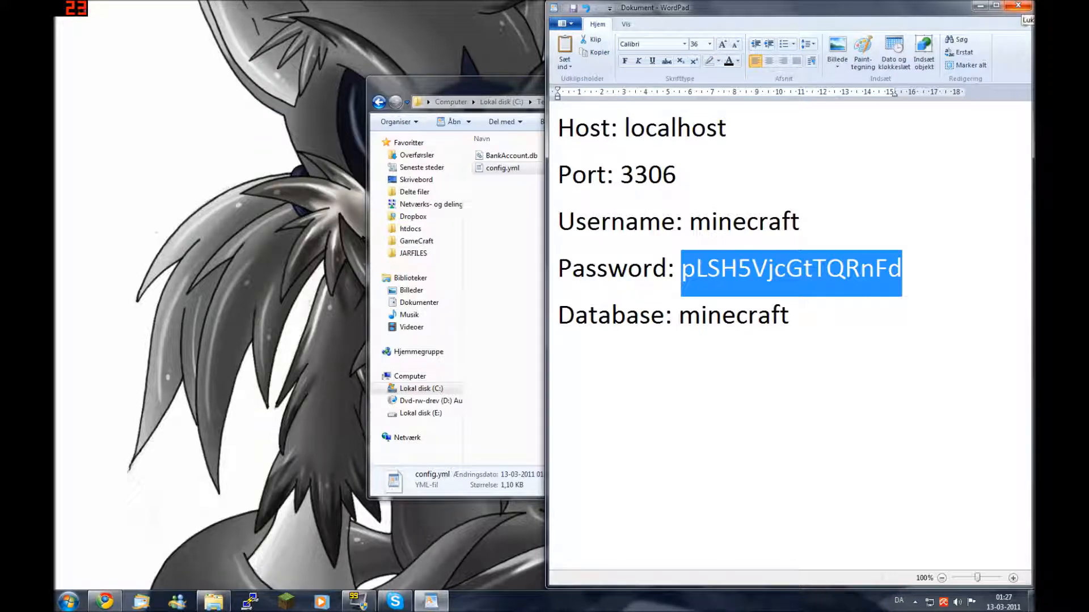
Close the notes document without saving and clear the folder selection
{"action": "left_click", "coordinate": [1017, 5]}
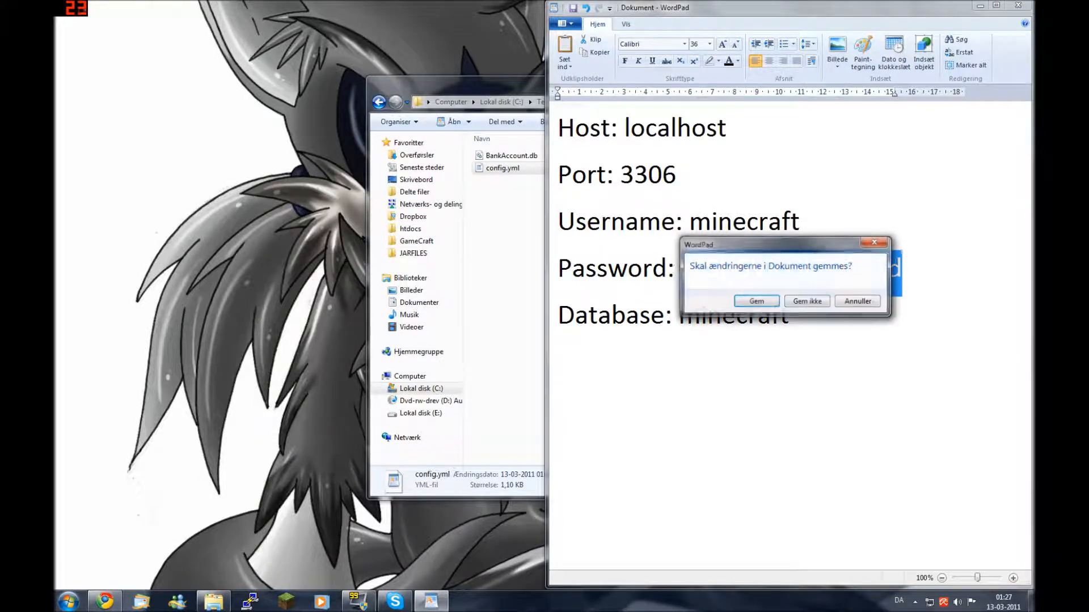
{"action": "left_click", "coordinate": [808, 301]}
{"action": "left_click", "coordinate": [669, 238]}
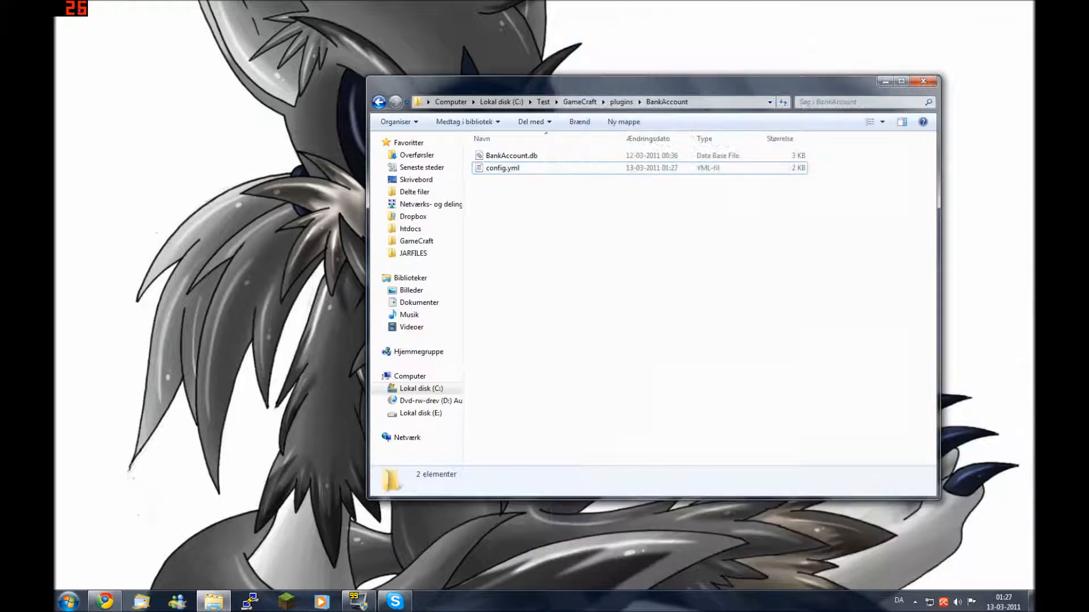
Check the BankAccount folder, return to GameCraft, and bring up phpMyAdmin in Chrome
{"action": "key", "text": "BackSpace"}
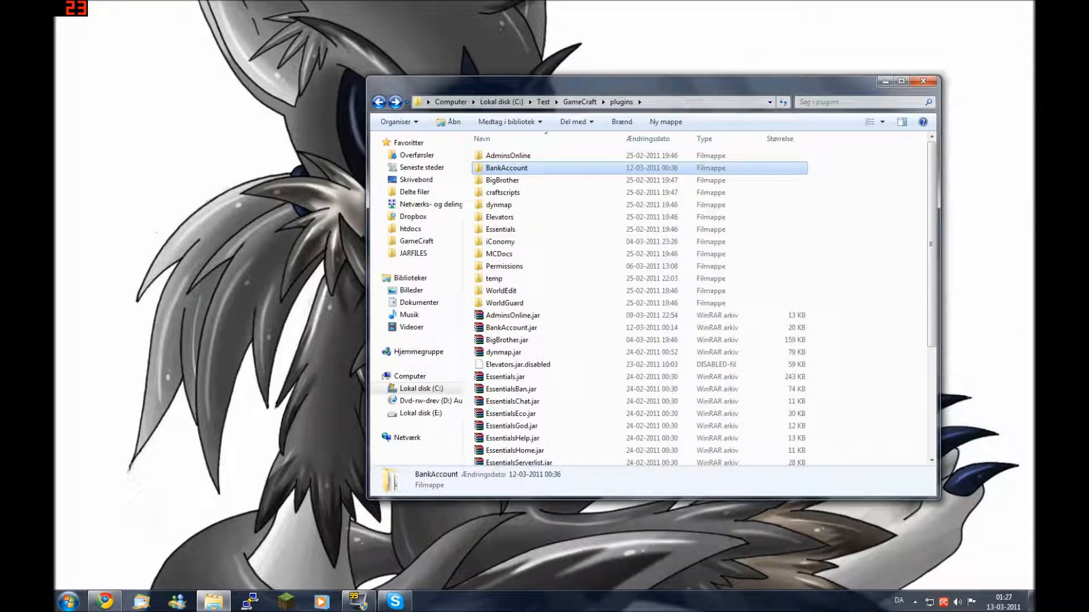
{"action": "key", "text": "Return"}
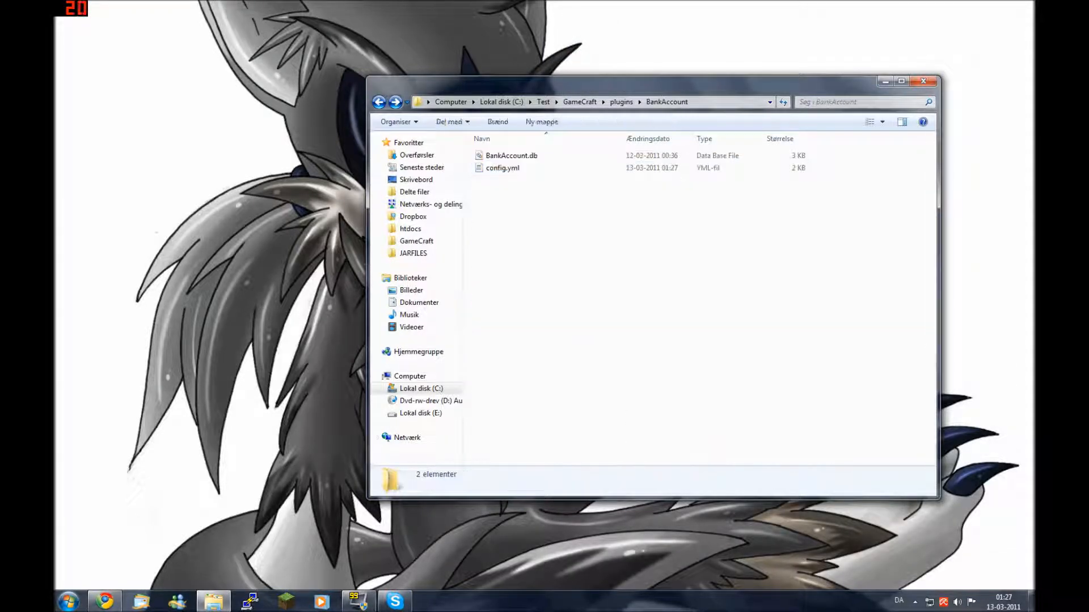
{"action": "key", "text": "BackSpace"}
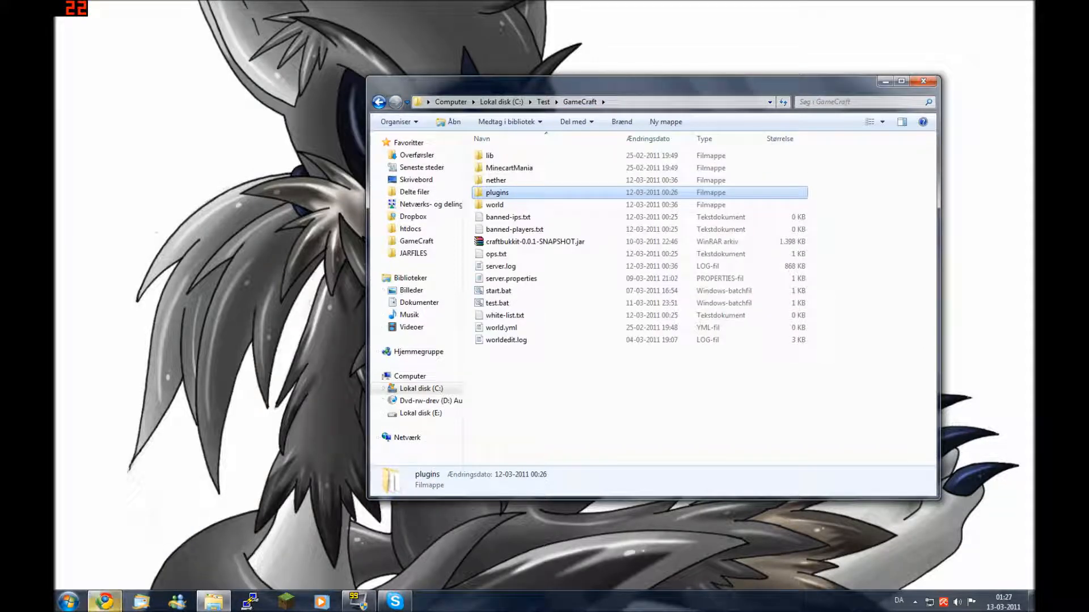
{"action": "left_click", "coordinate": [105, 602]}
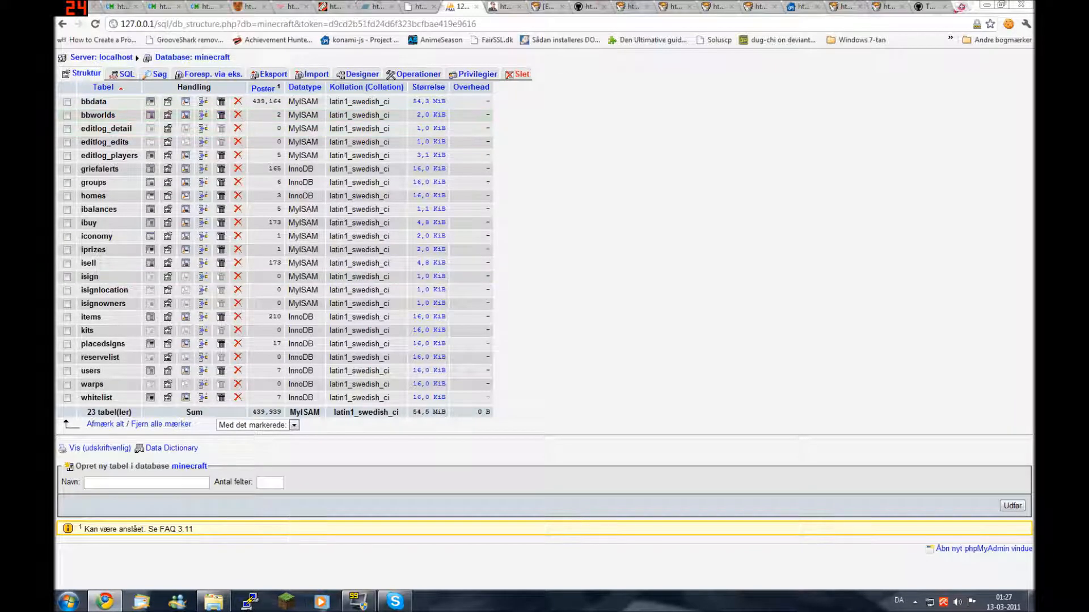
Start the Minecraft server via test.bat option 1 and dock its console right
{"action": "left_click", "coordinate": [213, 602]}
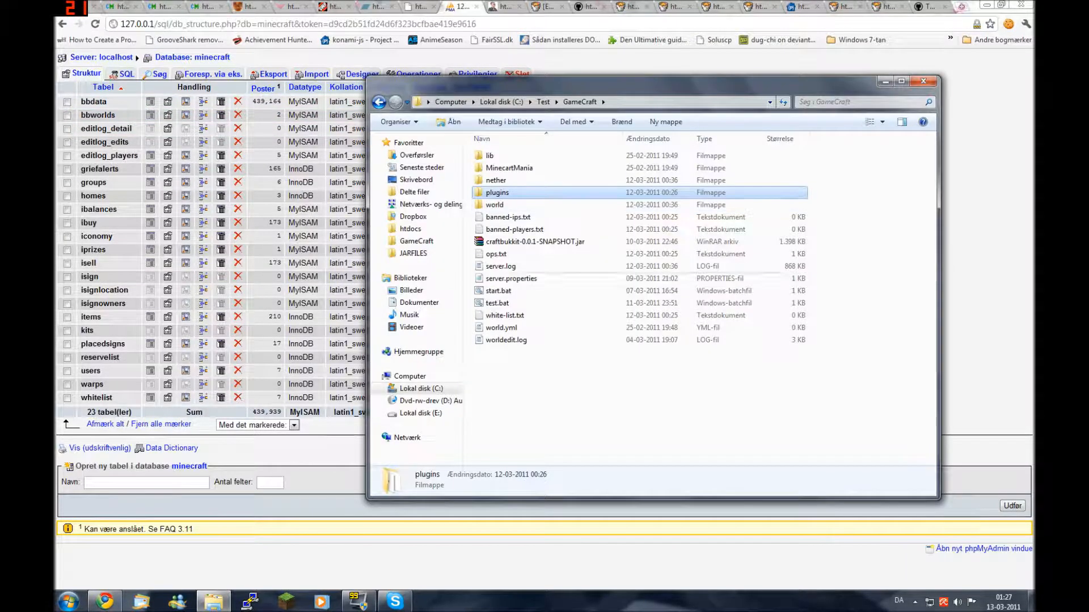
{"action": "double_click", "coordinate": [497, 304]}
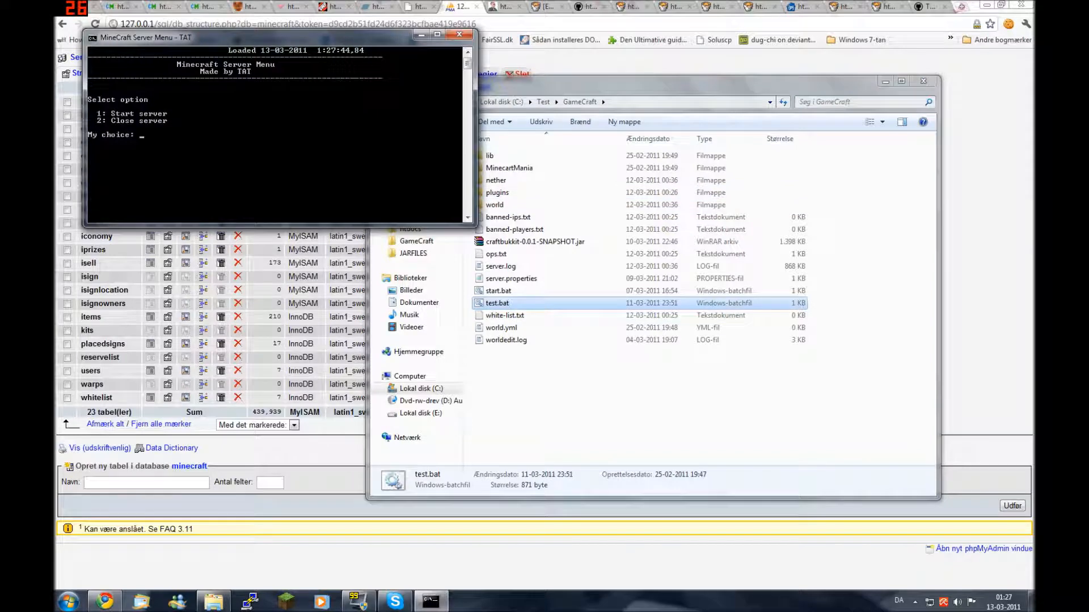
{"action": "type", "text": "1"}
{"action": "key", "text": "Return"}
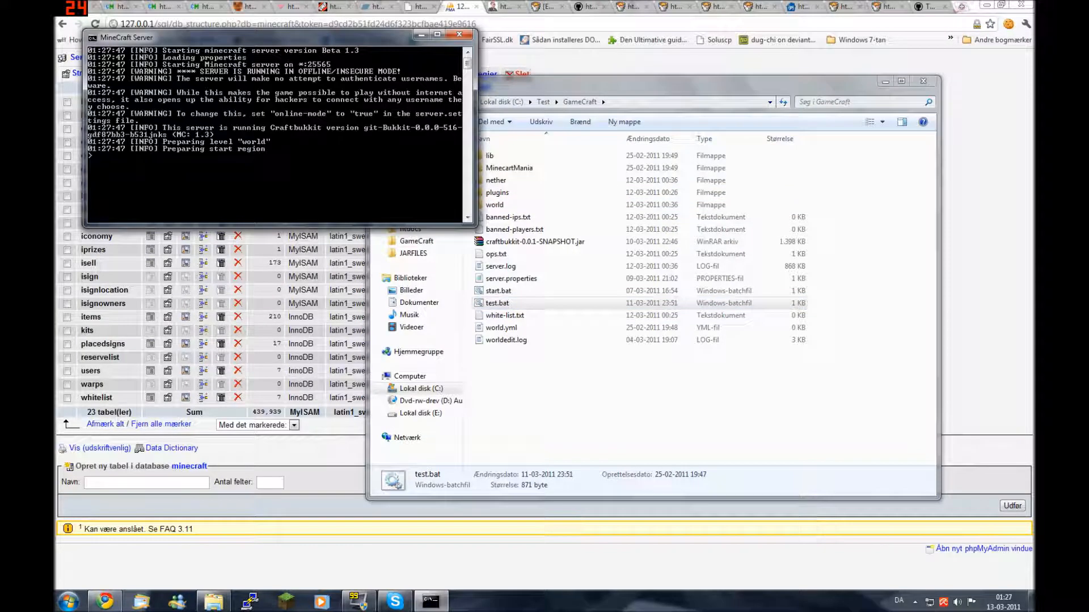
{"action": "left_click_drag", "start_coordinate": [318, 37], "coordinate": [1033, 117]}
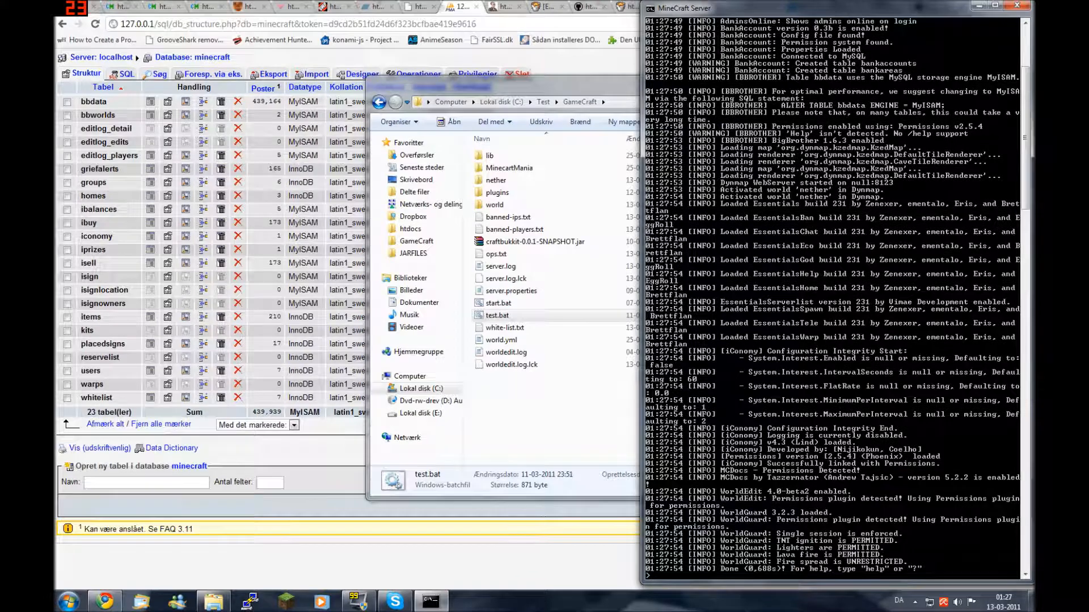
Reload the minecraft database in phpMyAdmin to list bankaccounts and bankareas
{"action": "left_click", "coordinate": [261, 58]}
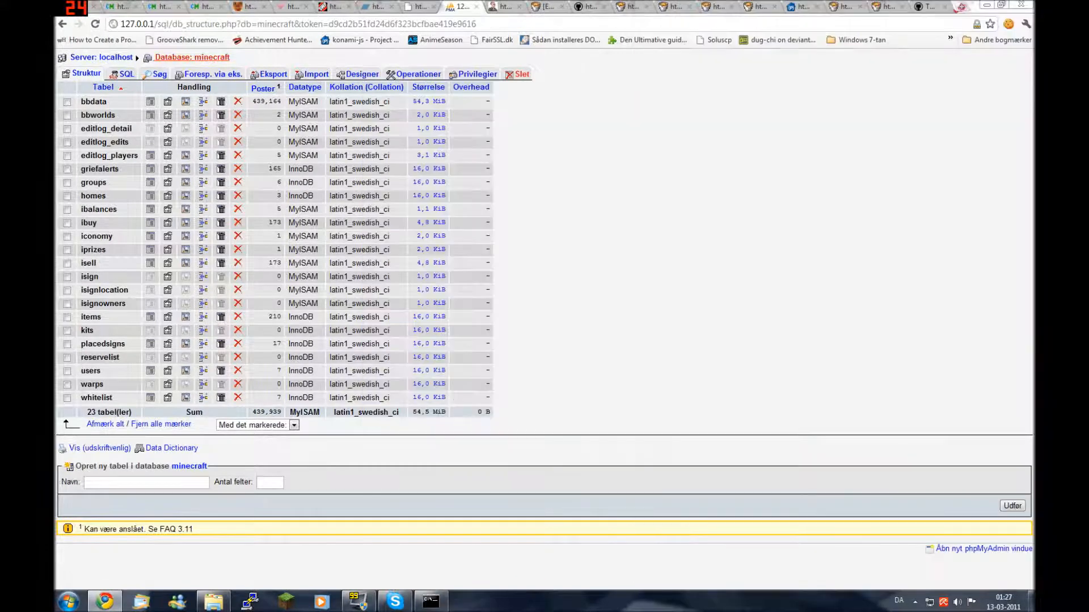
{"action": "left_click", "coordinate": [192, 57]}
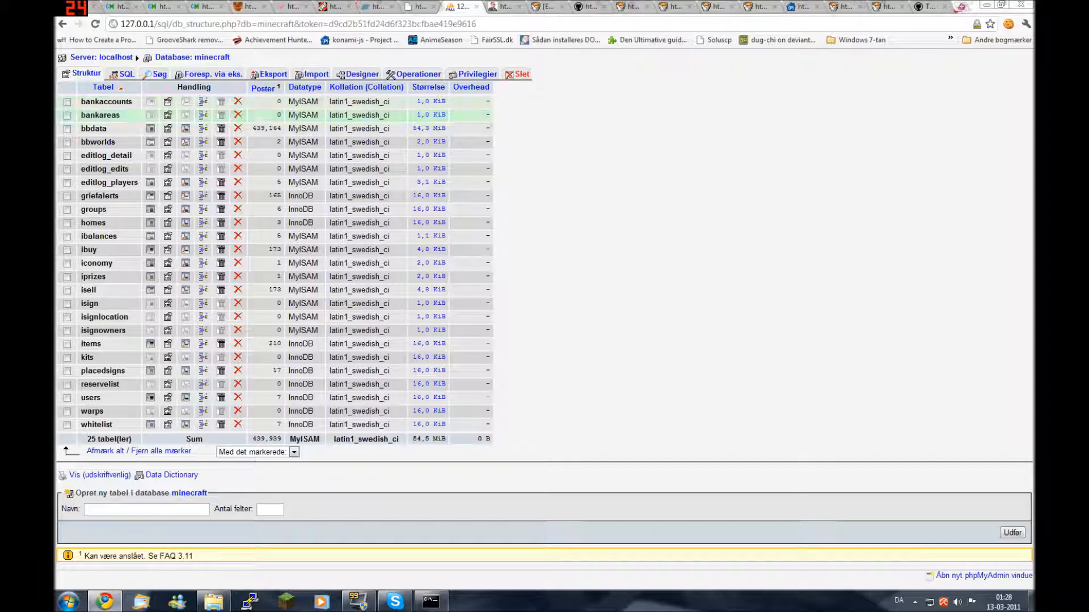
{"action": "key", "text": "alt+Tab"}
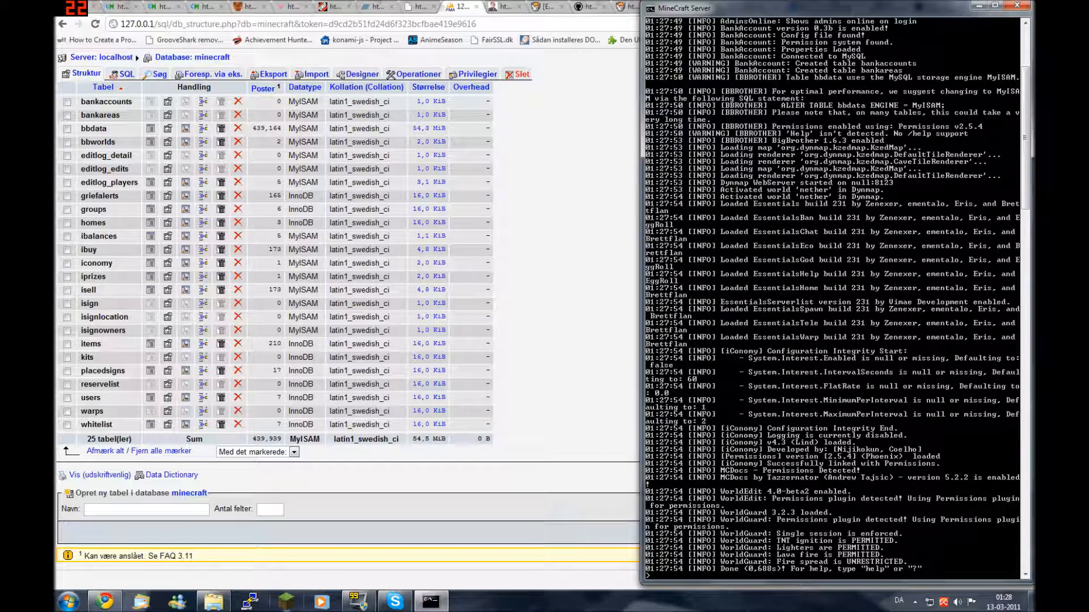
Launch Minecraft, log in, and connect to the localhost multiplayer server
{"action": "left_click", "coordinate": [285, 602]}
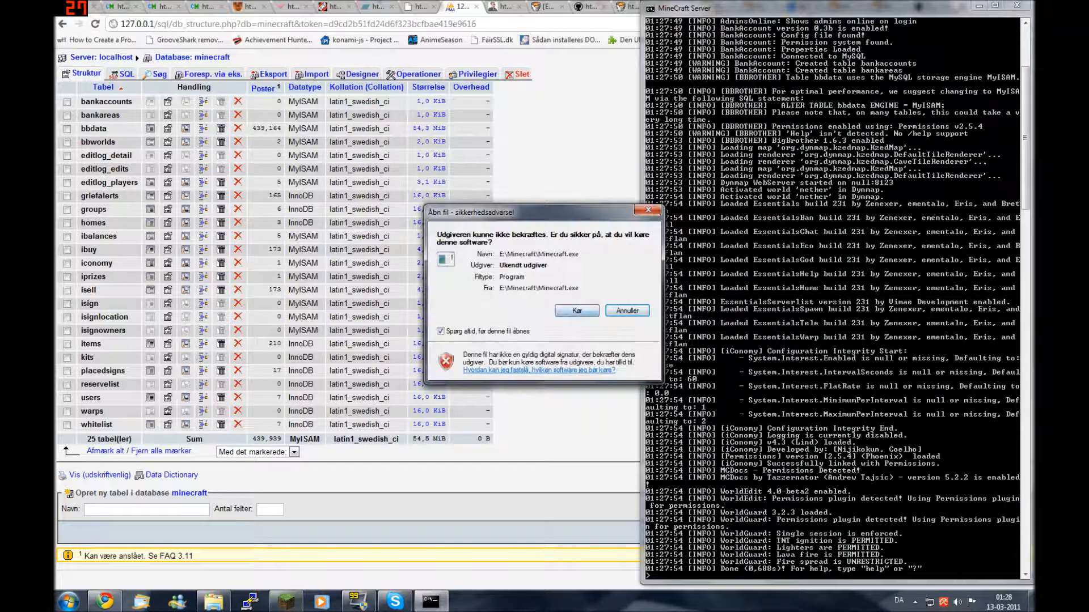
{"action": "left_click", "coordinate": [577, 312]}
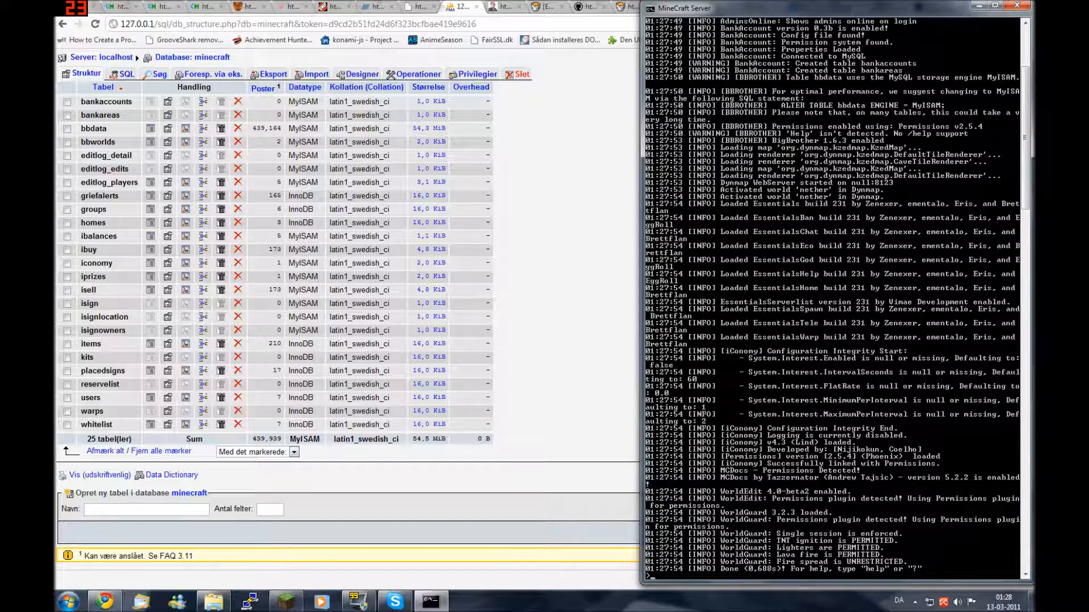
{"action": "key", "text": "Return"}
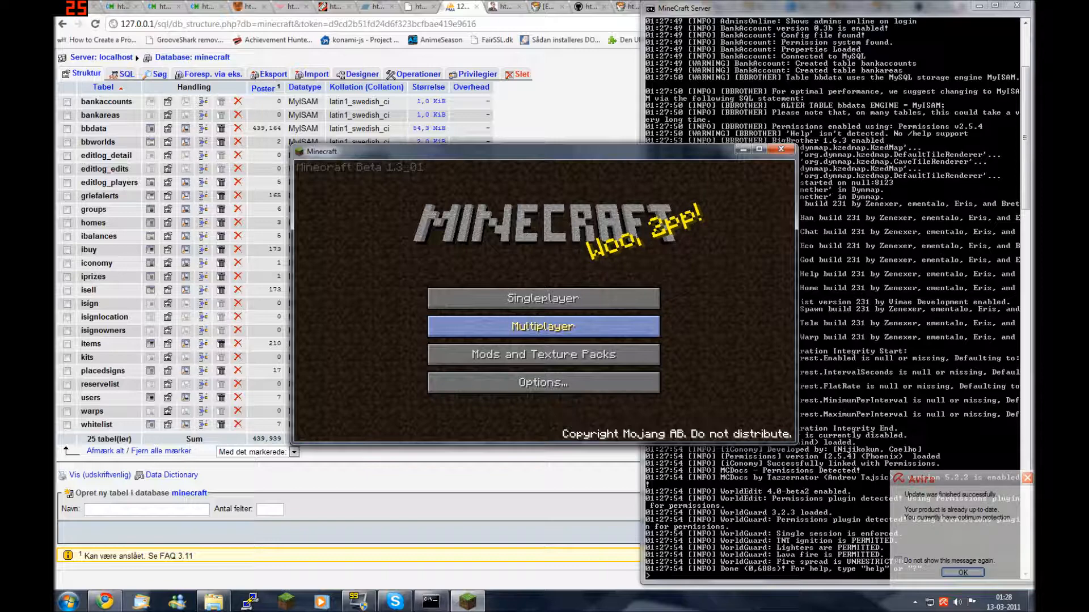
{"action": "left_click", "coordinate": [544, 326]}
{"action": "key", "text": "Return"}
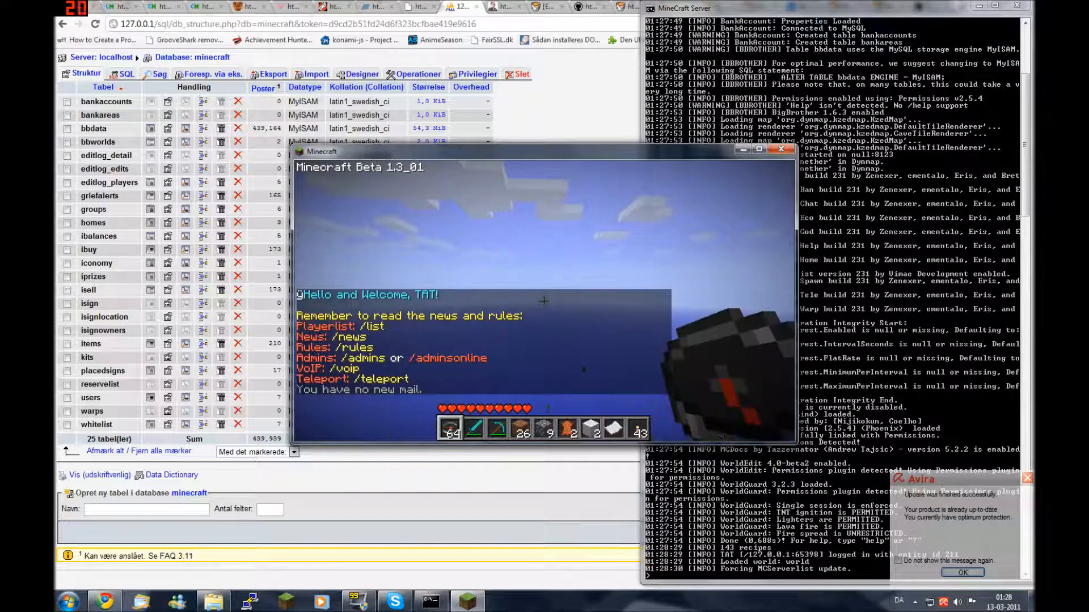
Confirm account Test doesn't exist with /account info, then create it with /account open Test
{"action": "type", "text": "t"}
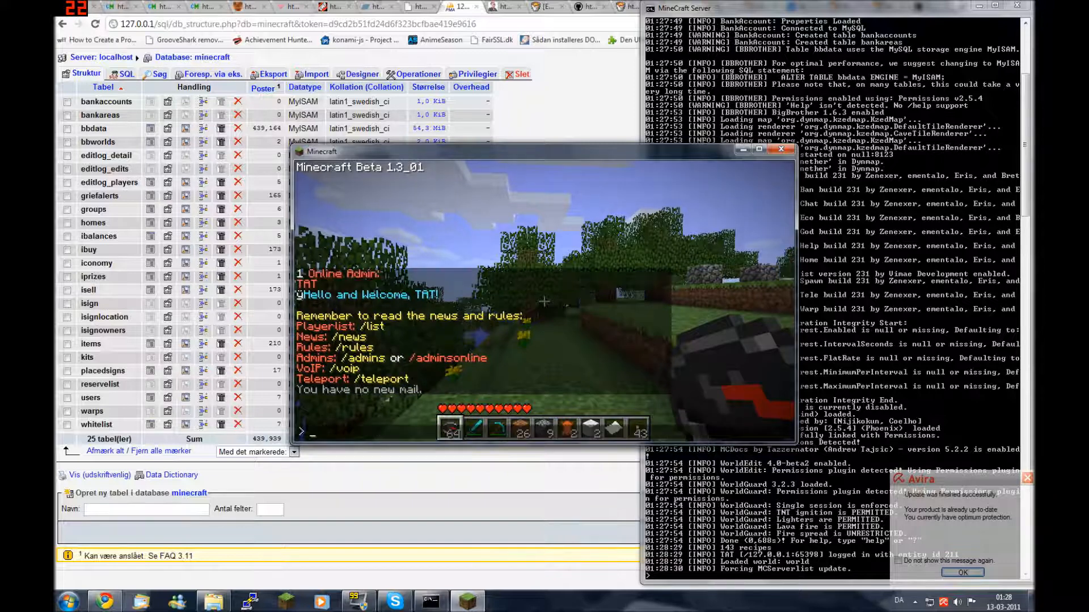
{"action": "type", "text": "/accoun"}
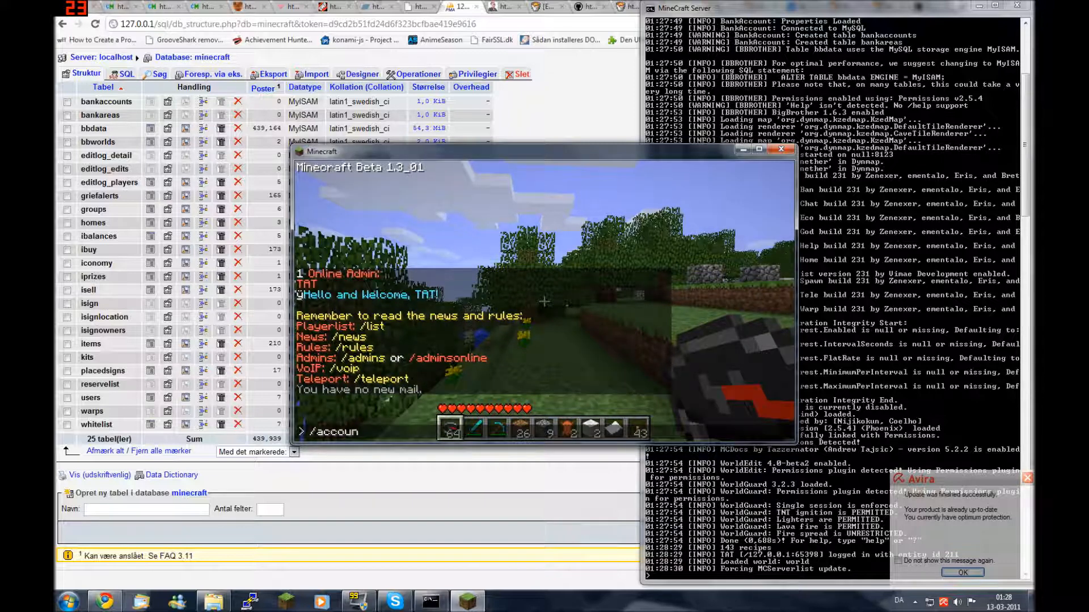
{"action": "type", "text": "t info Test"}
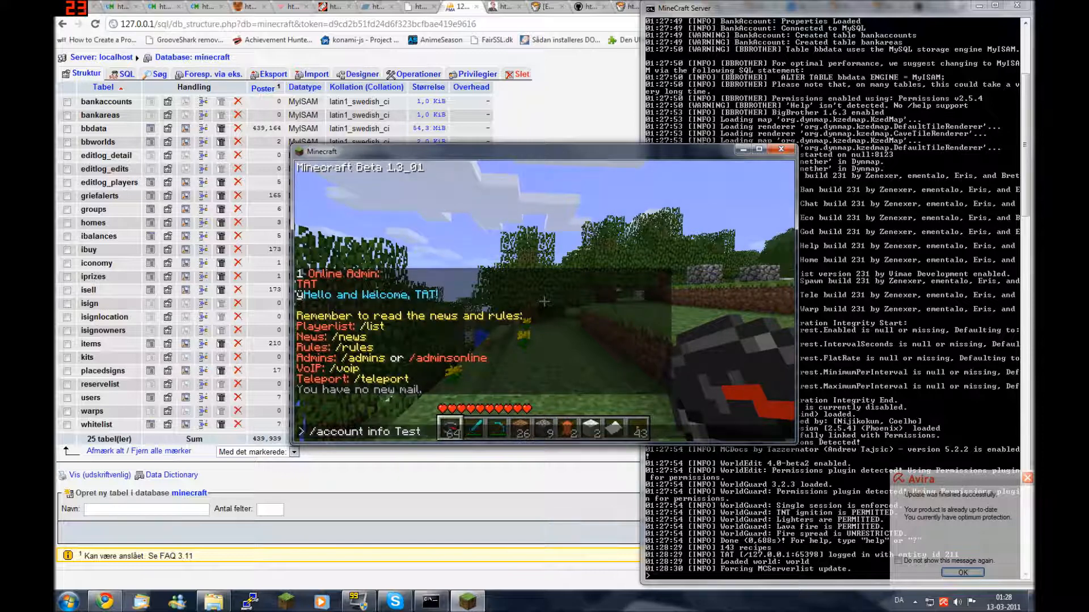
{"action": "key", "text": "Return"}
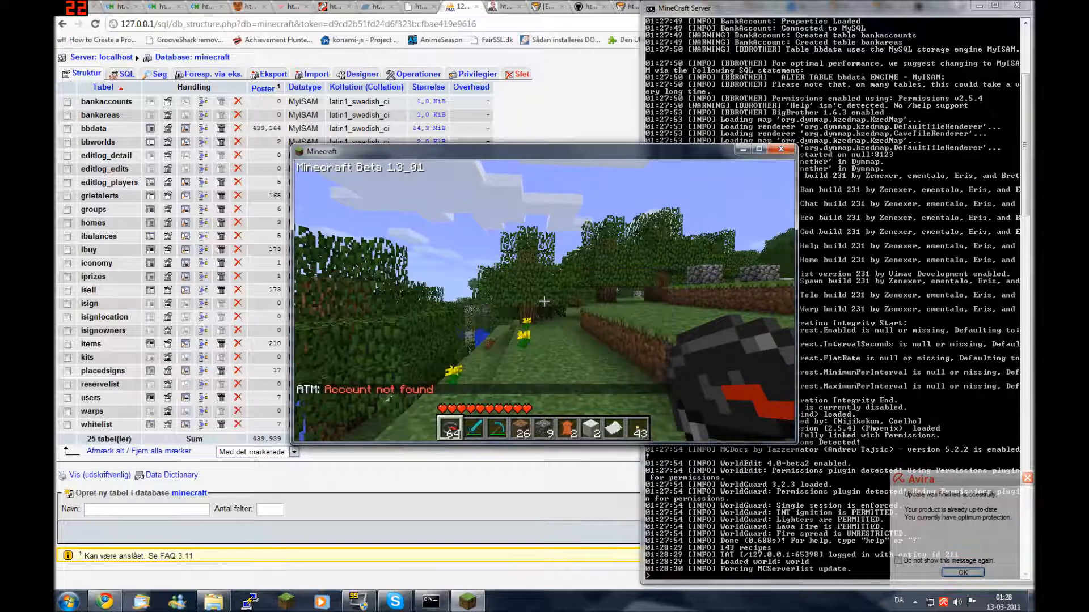
{"action": "key", "text": "t"}
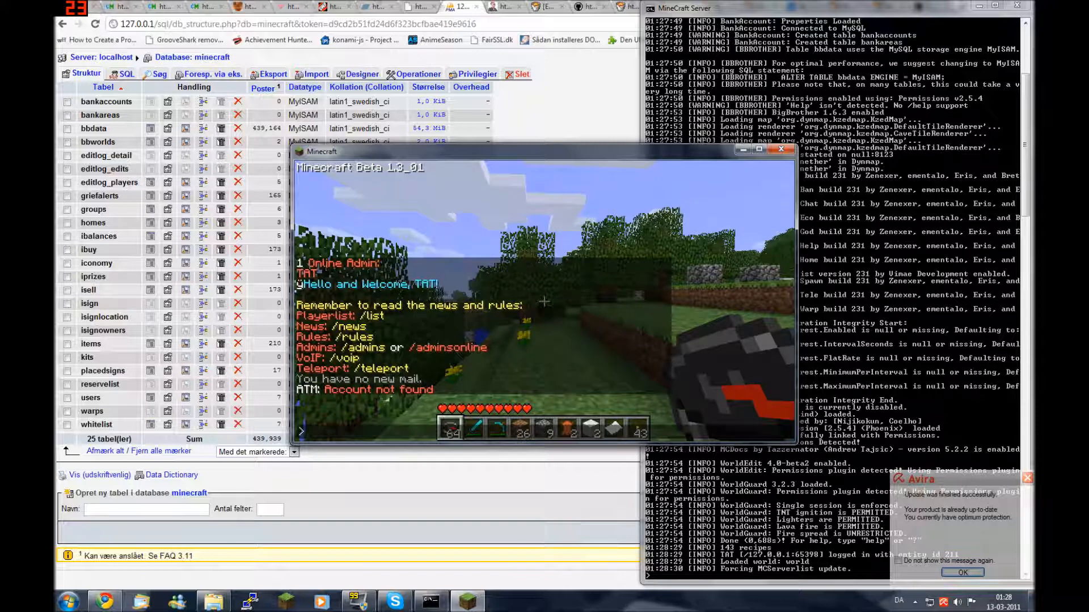
{"action": "type", "text": "/accou"}
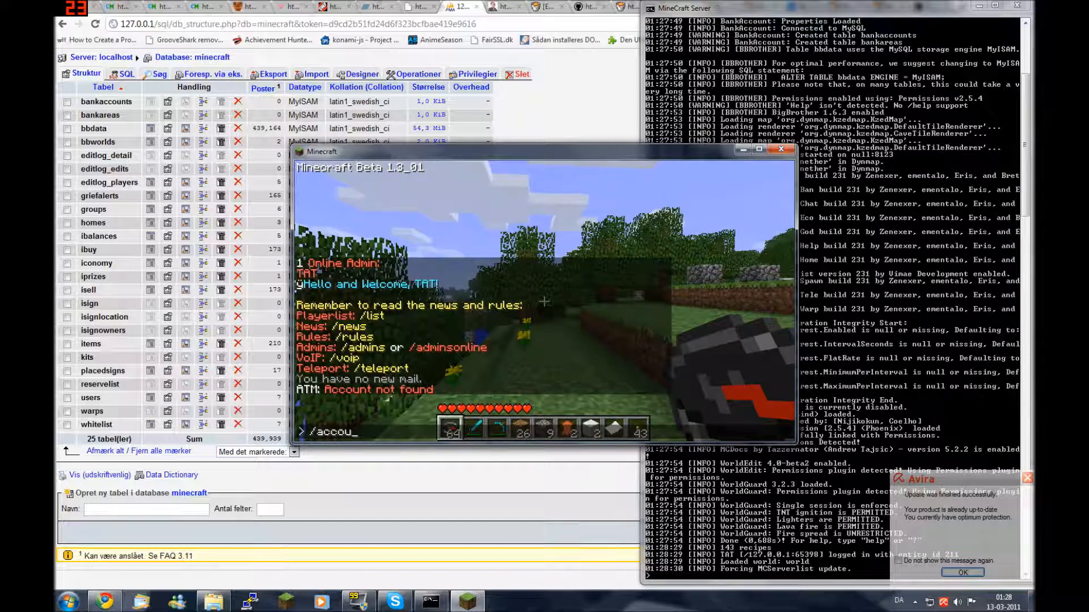
{"action": "type", "text": "nt open Test"}
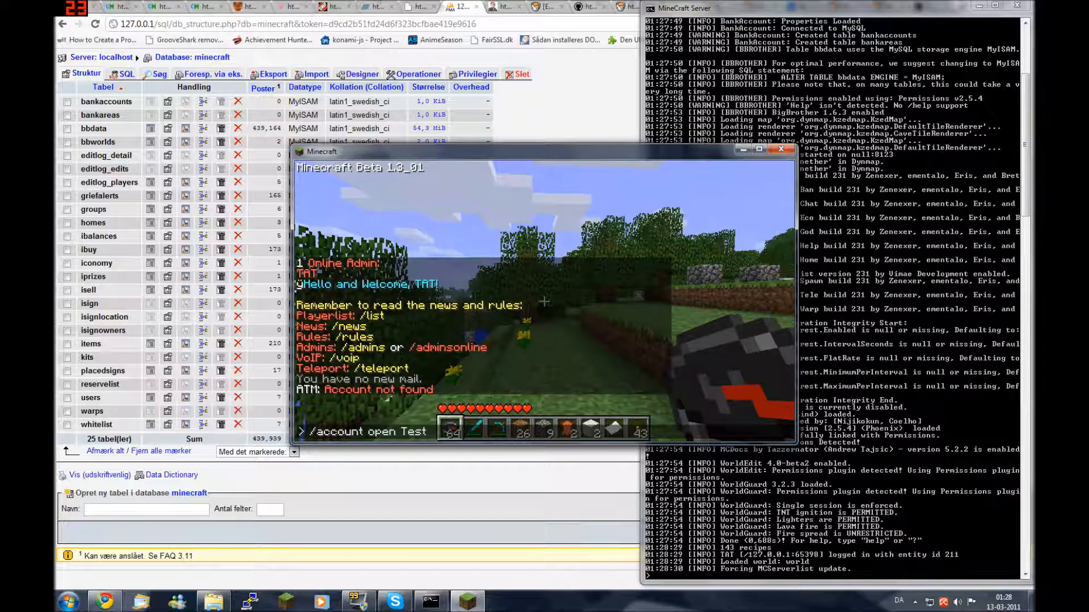
{"action": "key", "text": "Return"}
{"action": "type", "text": "t/"}
{"action": "key", "text": "BackSpace"}
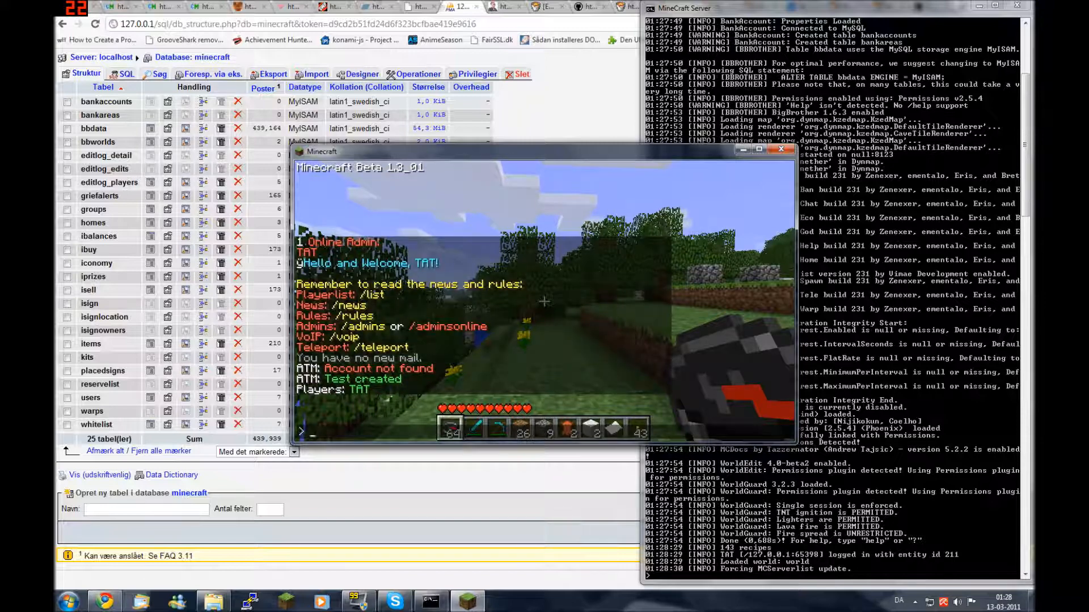
{"action": "key", "text": "alt+Tab"}
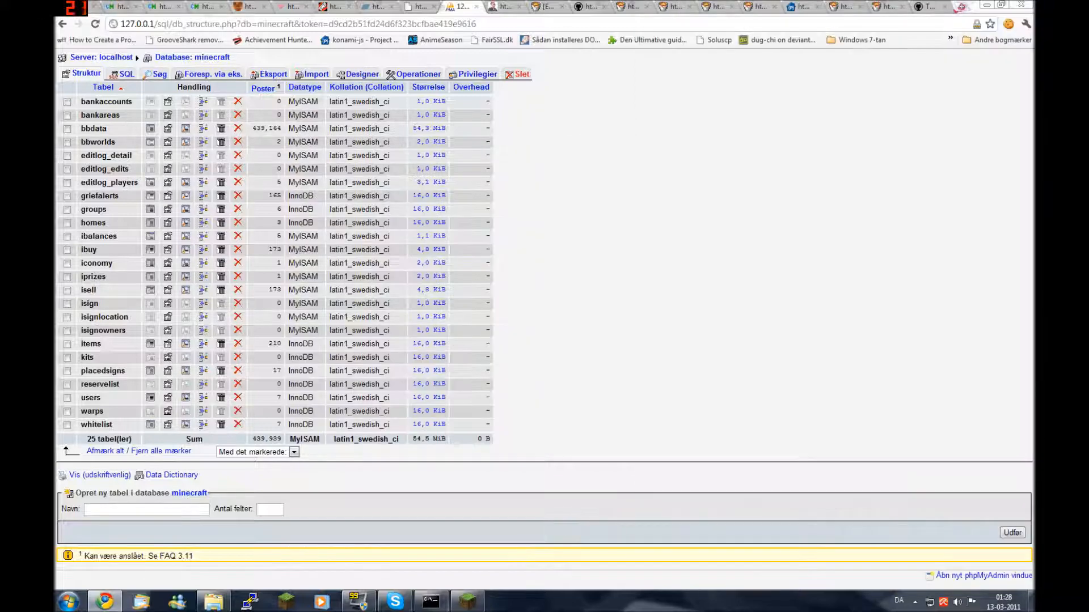
Reload the database and browse the bankaccounts table rows, inspecting the Test account row
{"action": "left_click", "coordinate": [194, 57]}
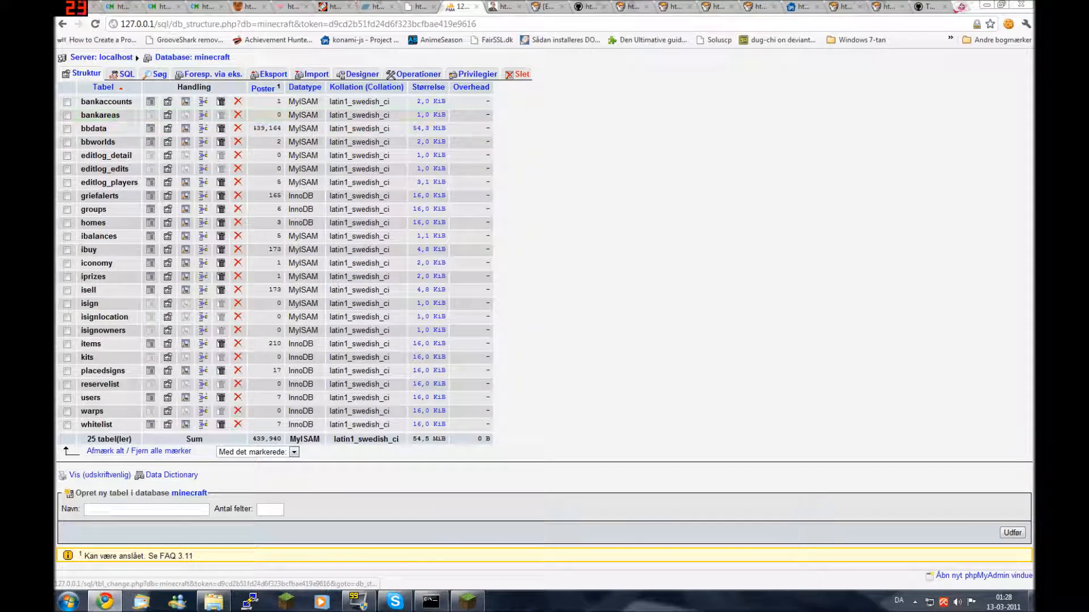
{"action": "left_click", "coordinate": [278, 101]}
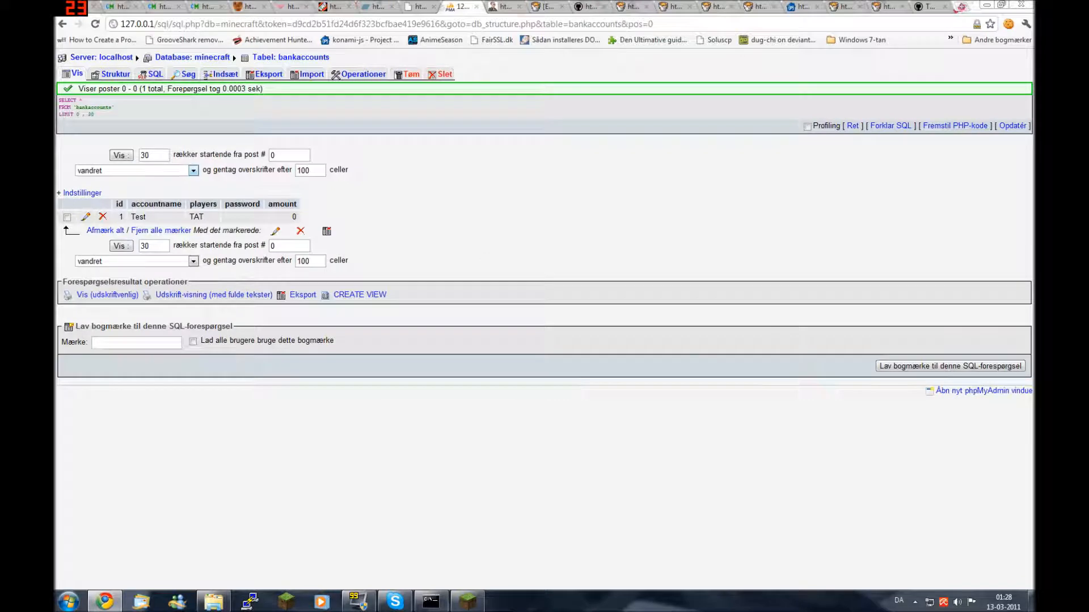
{"action": "left_click_drag", "start_coordinate": [147, 217], "coordinate": [131, 217]}
{"action": "left_click", "coordinate": [146, 217]}
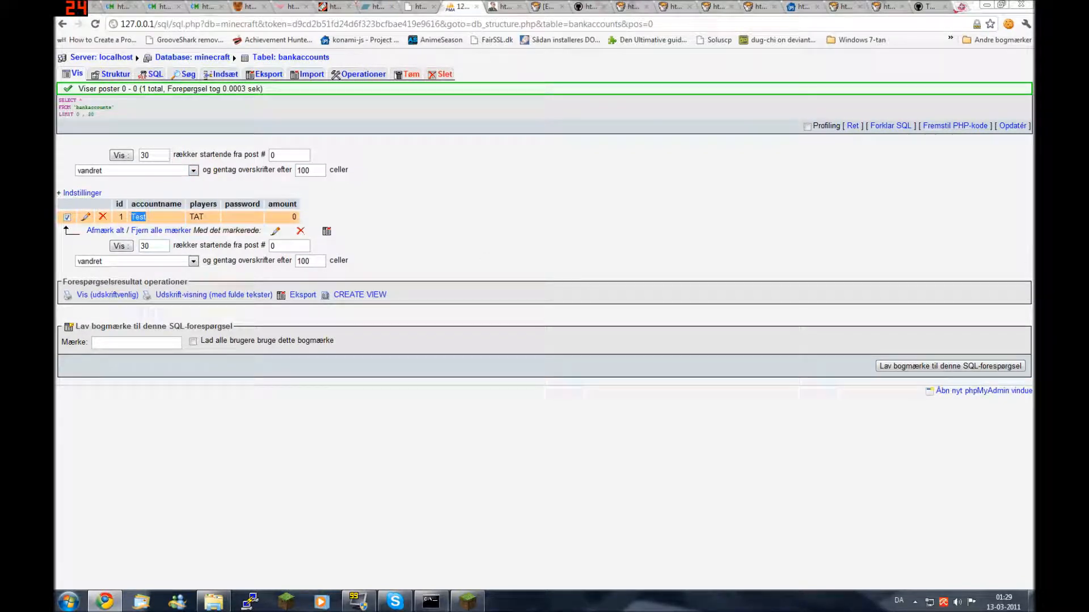
{"action": "left_click", "coordinate": [200, 216]}
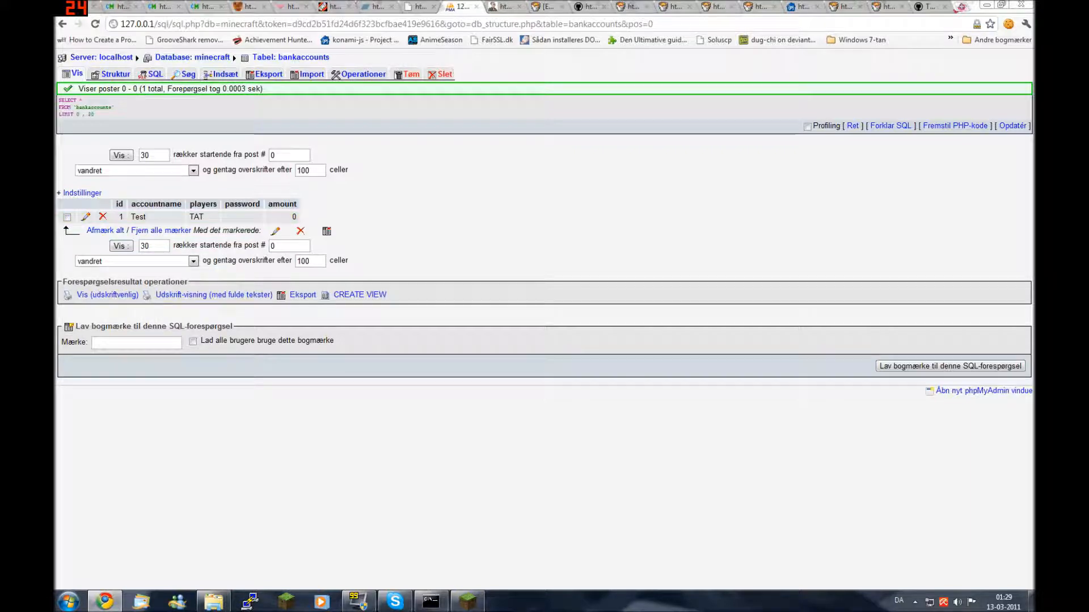
Deposit 10 into the Test account with /account deposit Test 10 in Minecraft
{"action": "key", "text": "alt+Tab"}
{"action": "type", "text": "account deposit Test 10"}
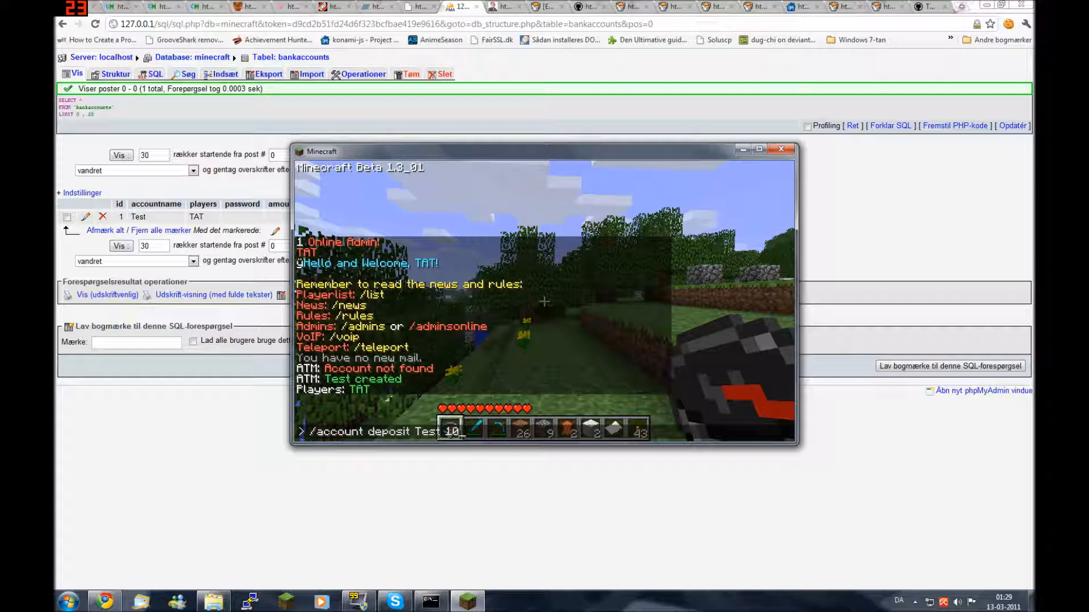
{"action": "key", "text": "Return"}
{"action": "key", "text": "alt+Tab"}
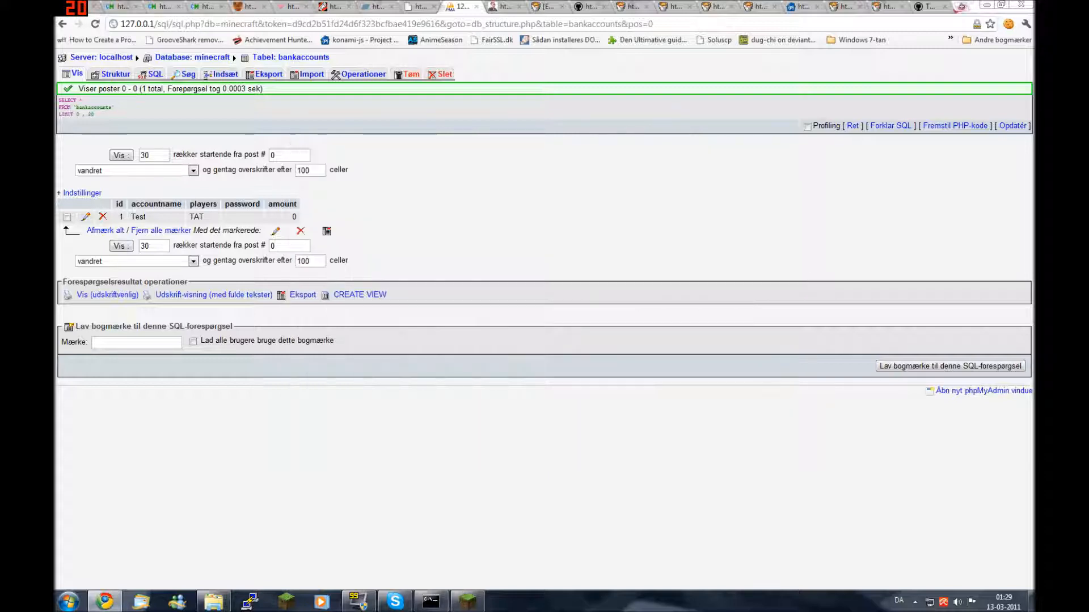
Reload the bankaccounts table to see amount 10, check its structure, then return to the rows
{"action": "left_click", "coordinate": [76, 74]}
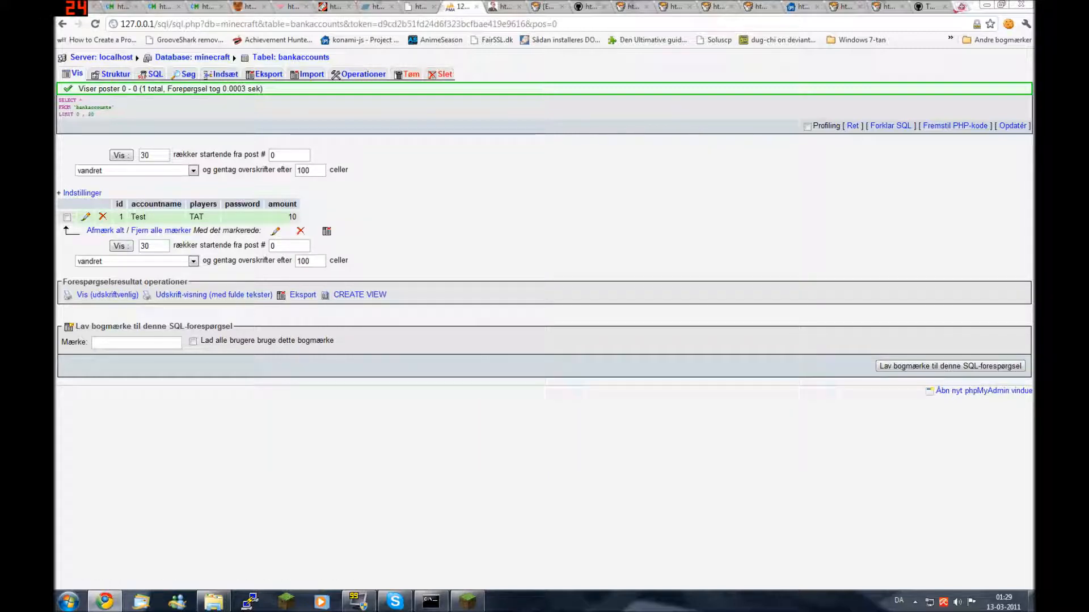
{"action": "left_click", "coordinate": [112, 74]}
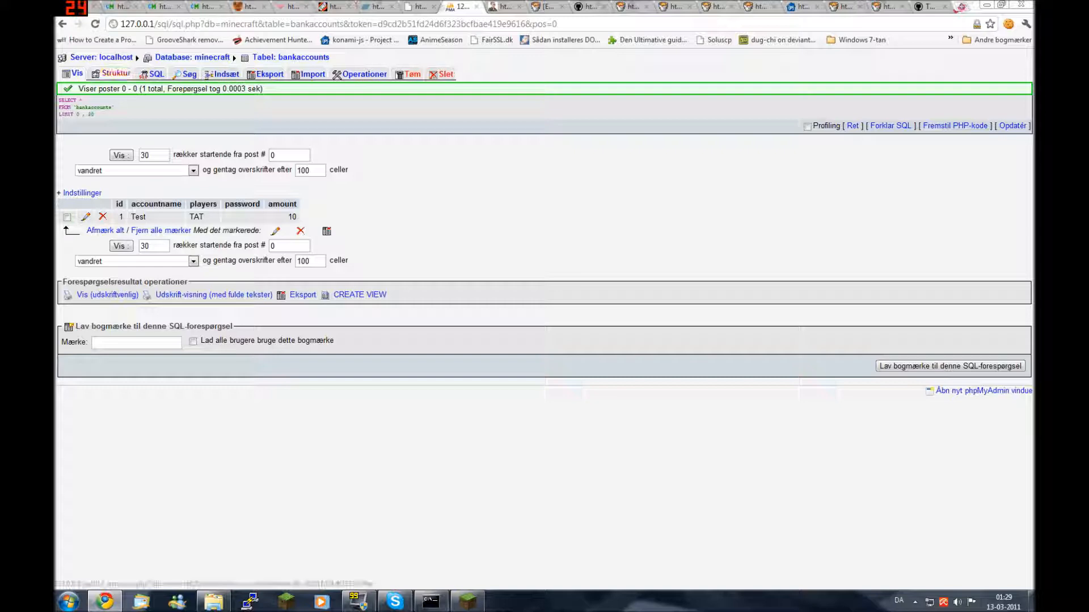
{"action": "left_click", "coordinate": [76, 74]}
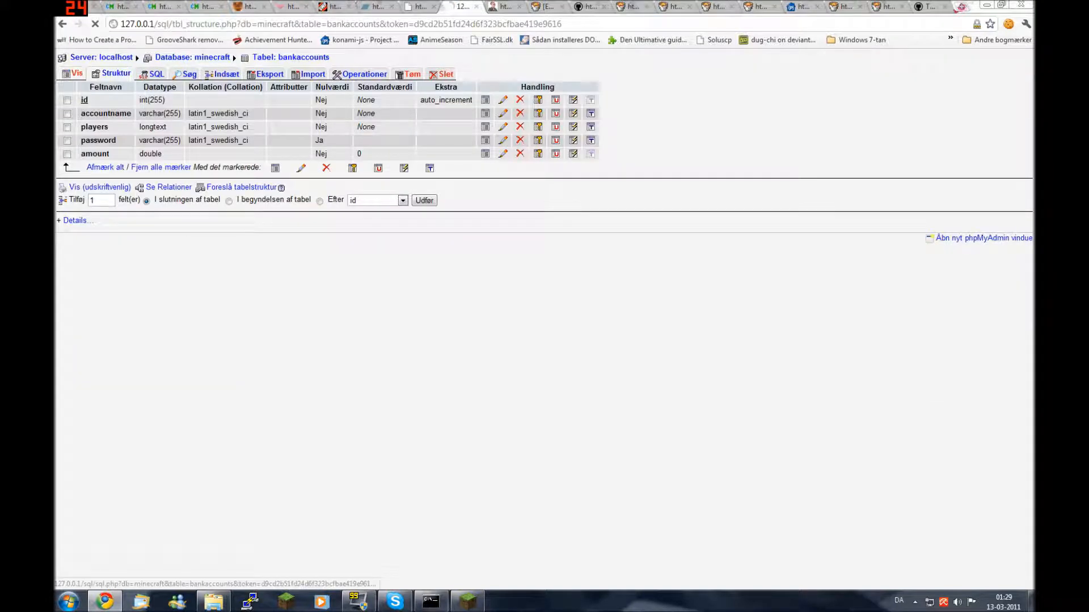
Set a password on the Test account with /account password Test and the account password
{"action": "key", "text": "alt+Tab"}
{"action": "left_click", "coordinate": [543, 270]}
{"action": "type", "text": "t/account p"}
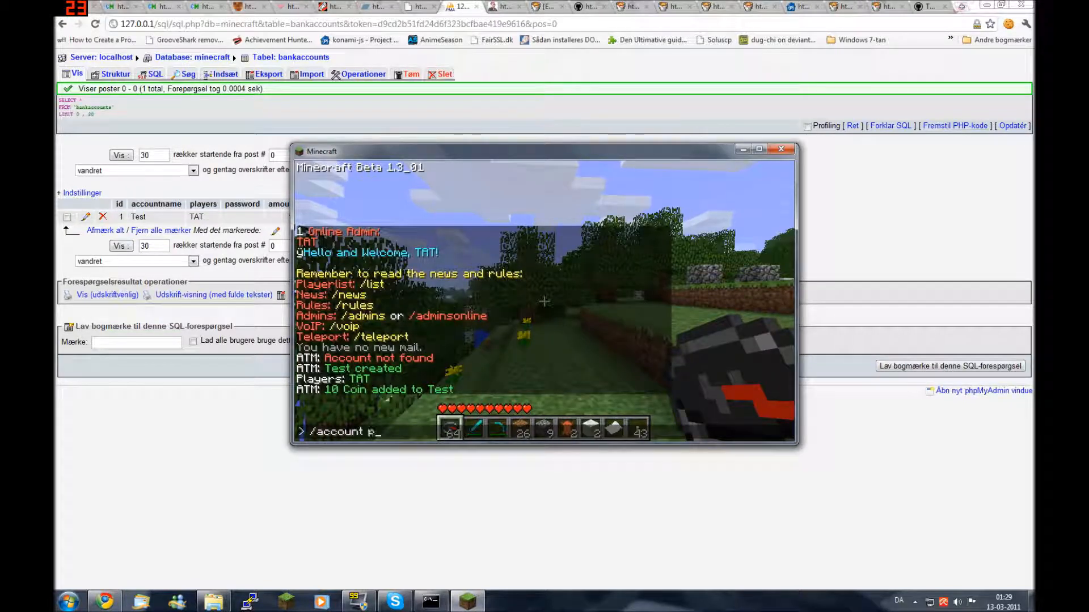
{"action": "type", "text": "assword Test"}
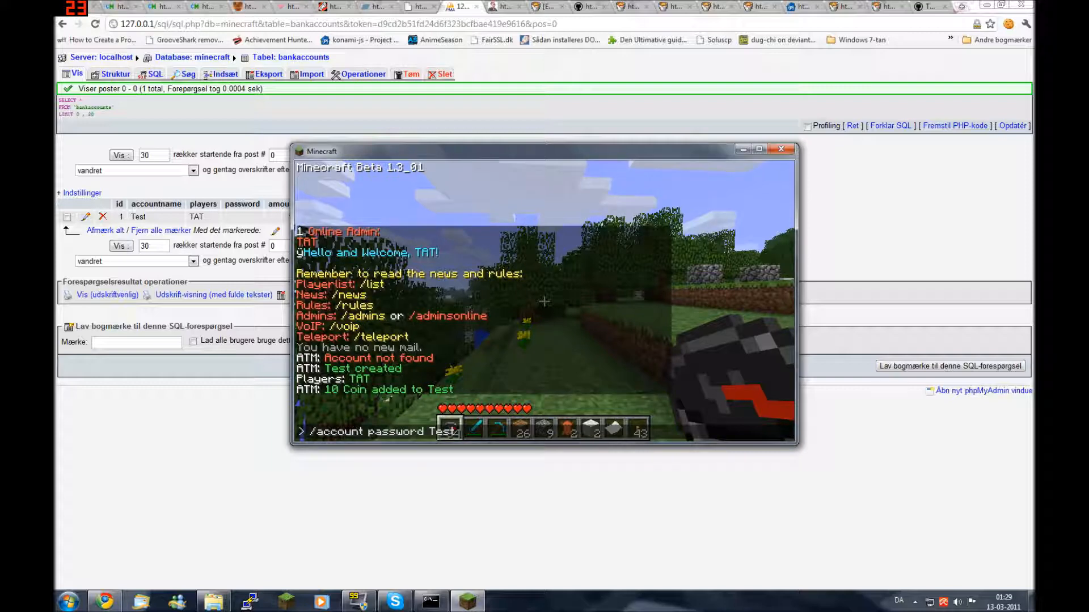
{"action": "type", "text": " M"}
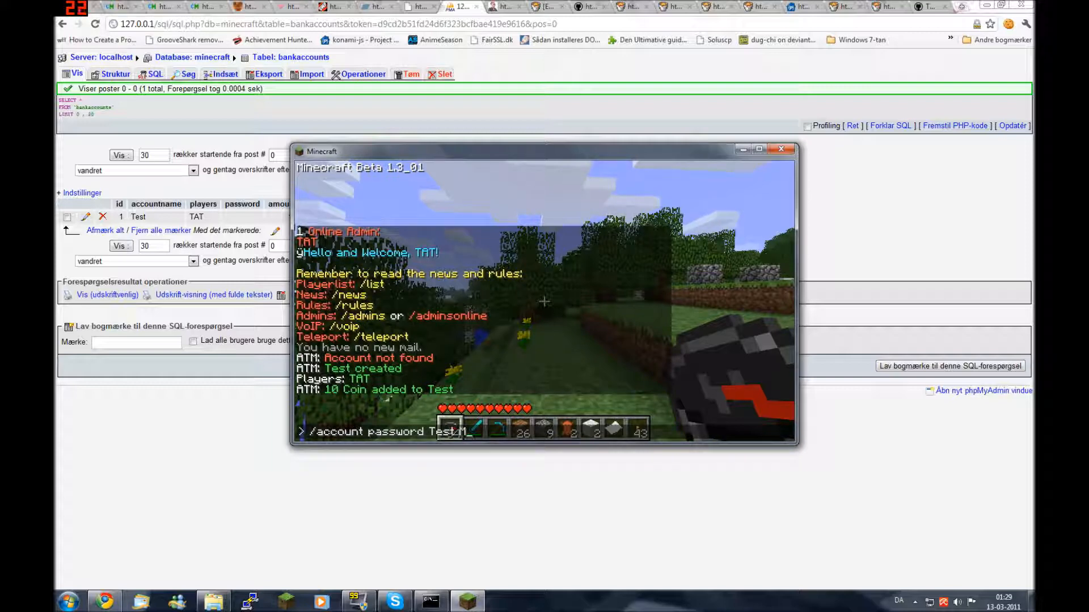
{"action": "type", "text": "ySecret"}
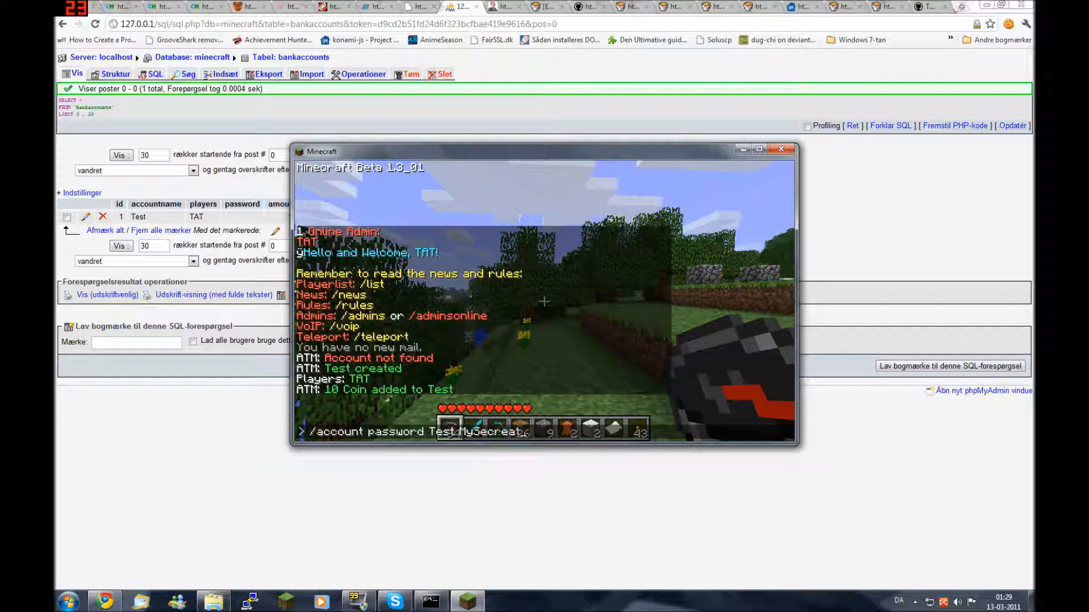
{"action": "type", "text": "Password"}
{"action": "key", "text": "Return"}
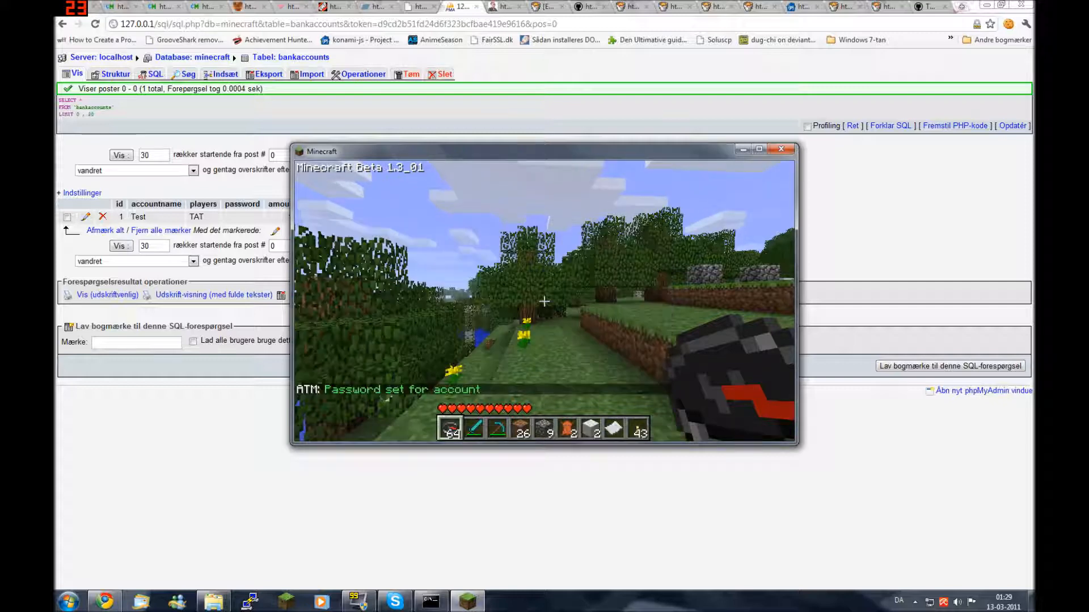
{"action": "key", "text": "t"}
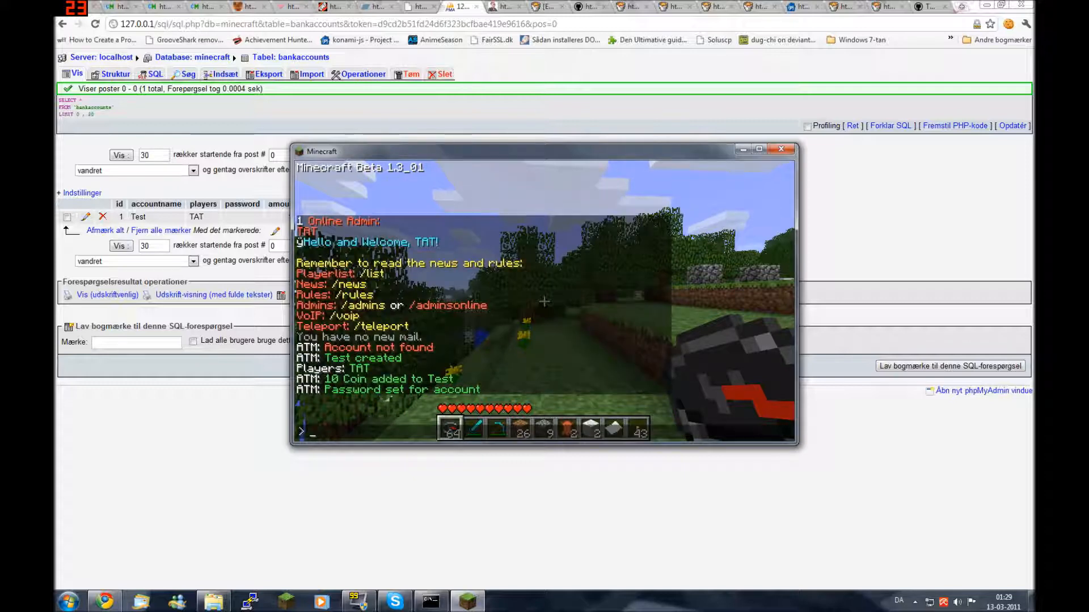
Reload the bankaccounts table to inspect the stored password hash, then start a 10-coin withdrawal
{"action": "left_click", "coordinate": [77, 74]}
{"action": "left_click_drag", "start_coordinate": [225, 217], "coordinate": [362, 217]}
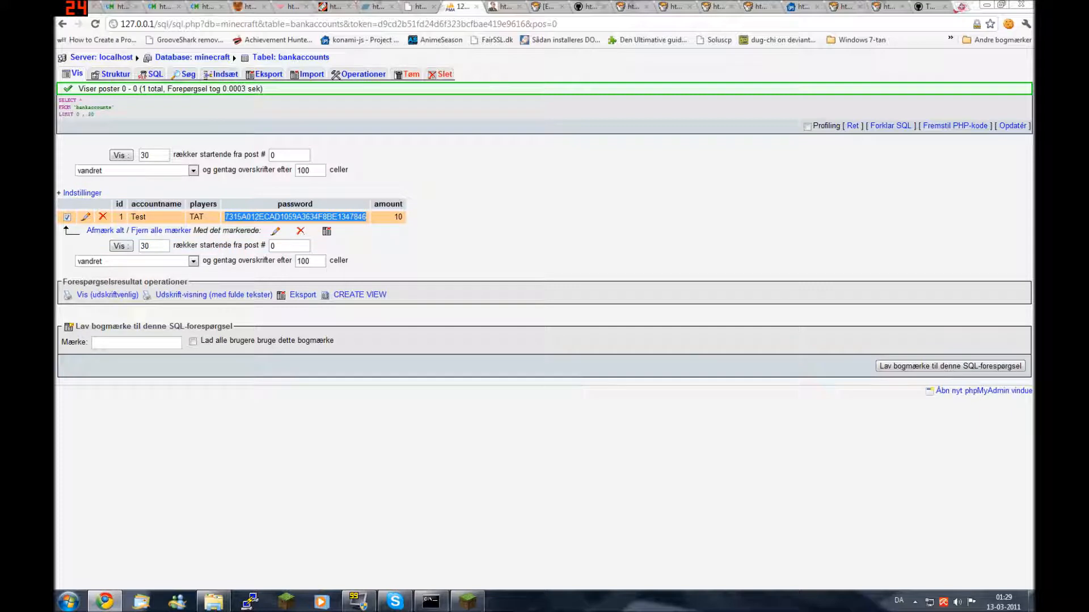
{"action": "left_click", "coordinate": [443, 244]}
{"action": "key", "text": "alt+Tab"}
{"action": "type", "text": "/account"}
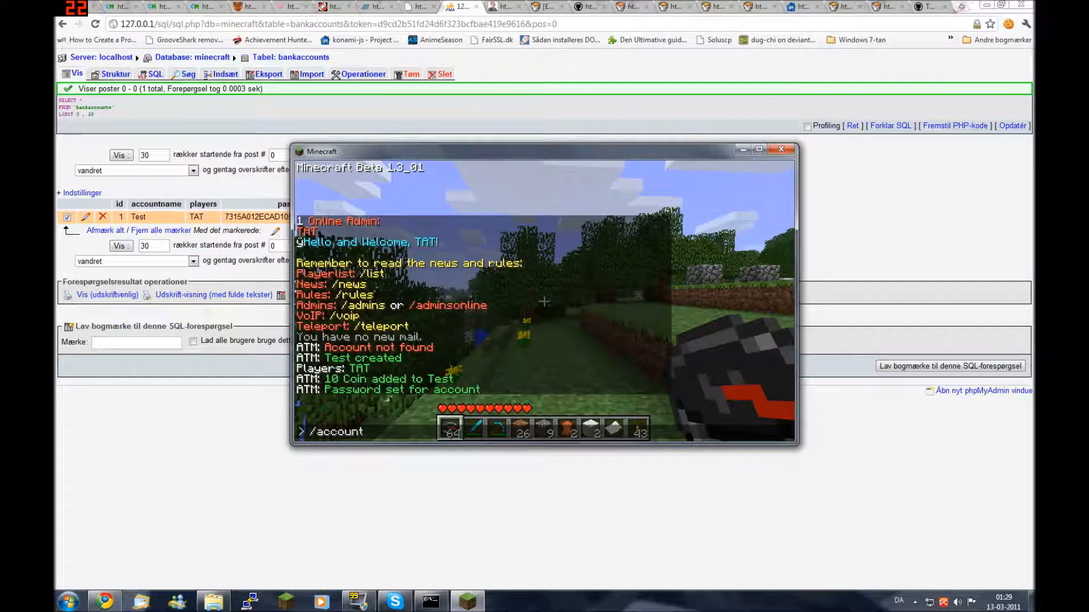
{"action": "type", "text": " withdra"}
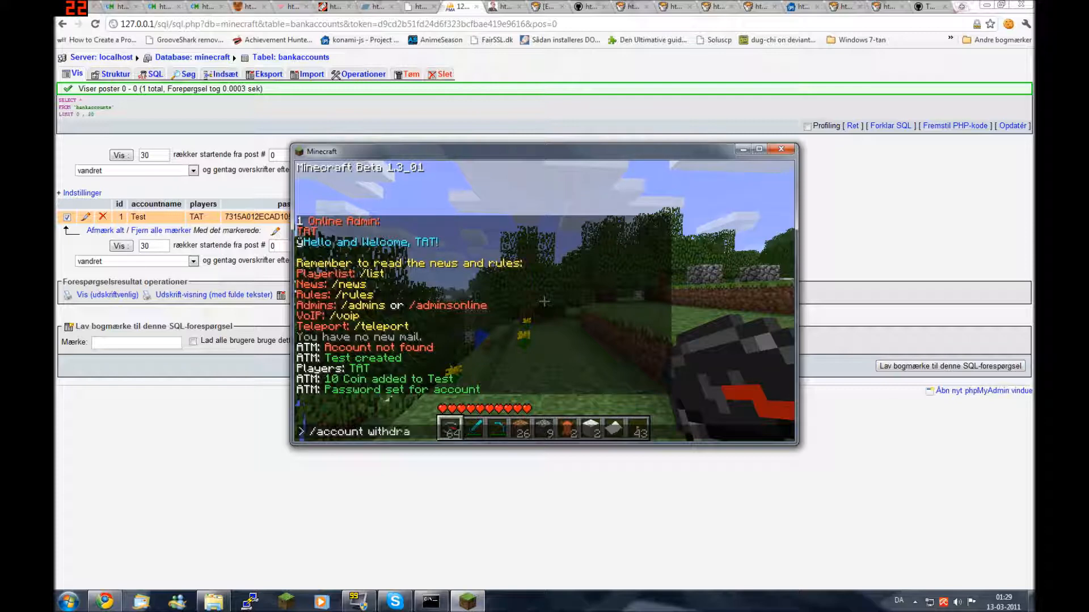
{"action": "type", "text": "w Test 10"}
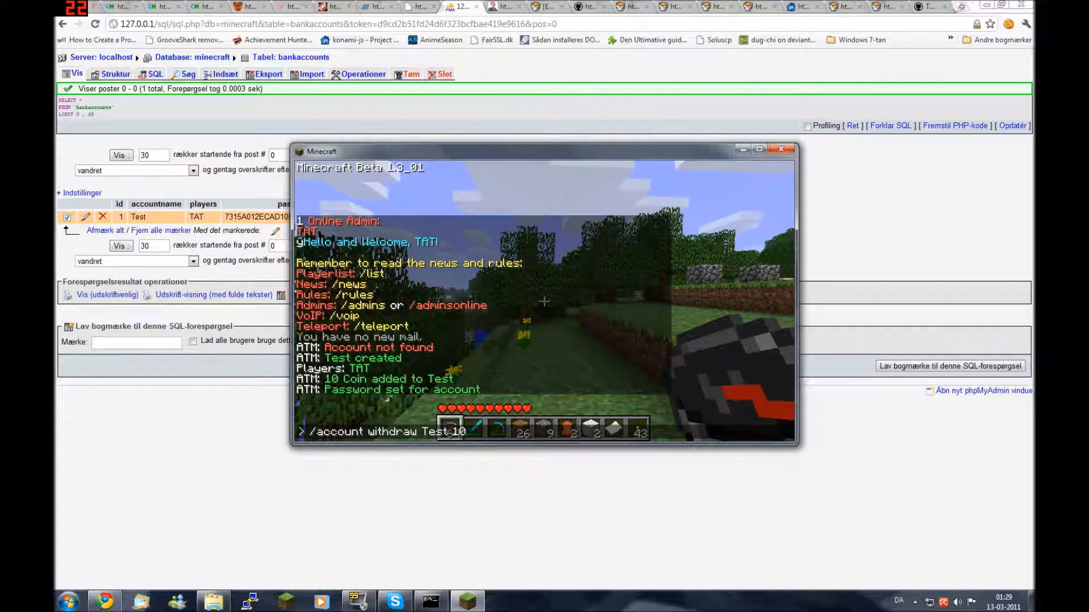
Withdraw 10 coins from Test using the account password after a password-less attempt, then refresh the table
{"action": "key", "text": "Return"}
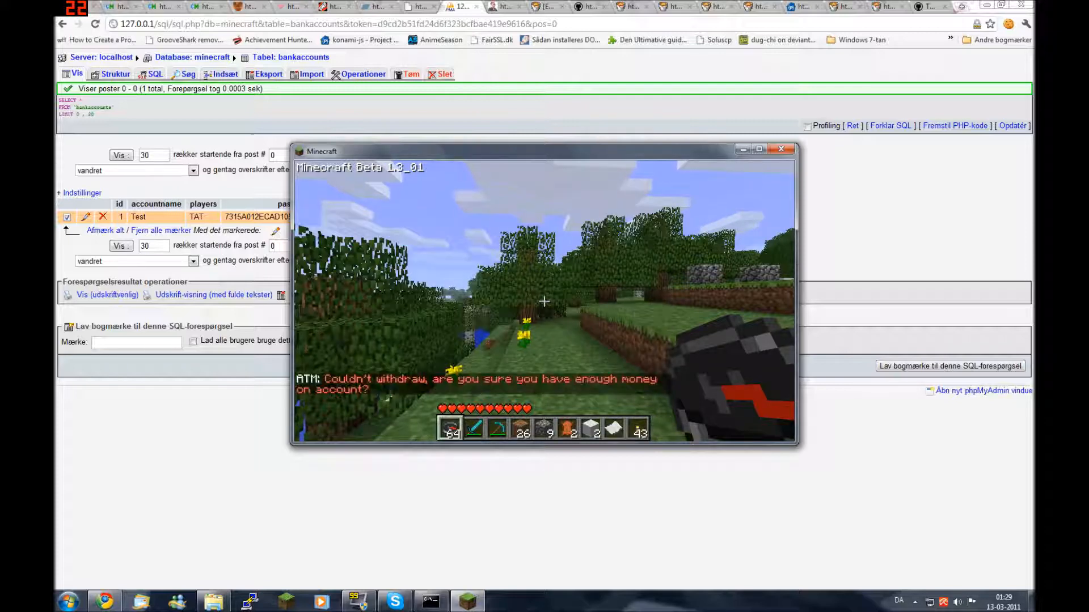
{"action": "key", "text": "t"}
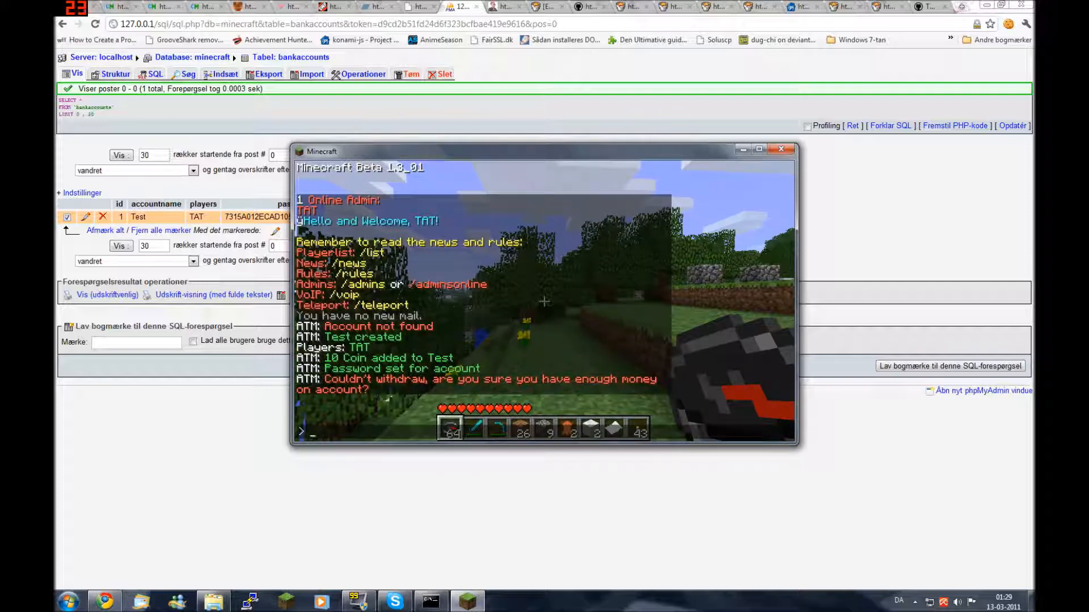
{"action": "type", "text": "/account withdraw Test 1"}
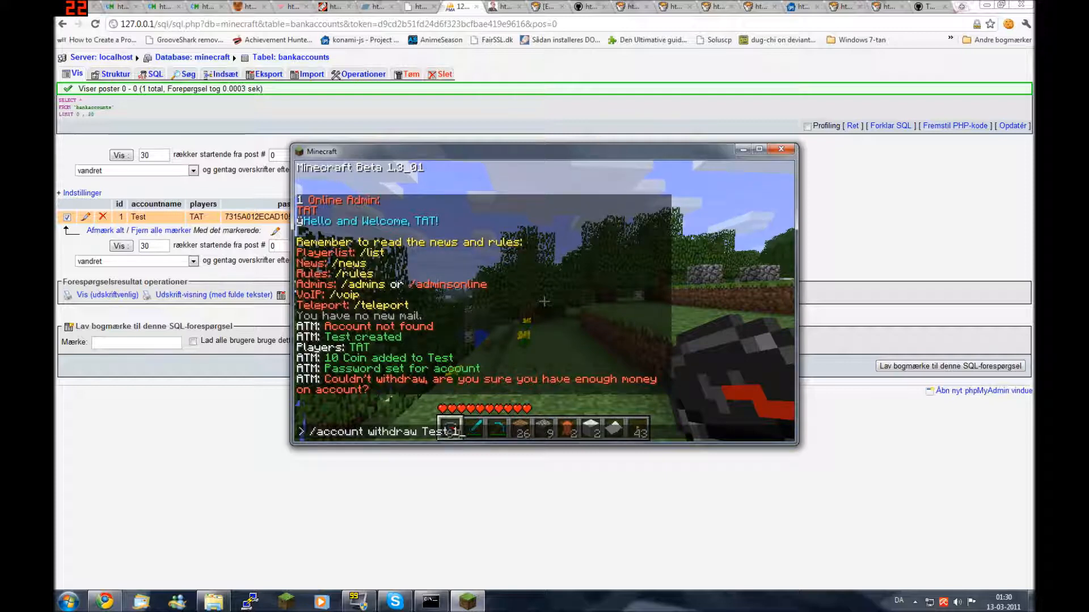
{"action": "type", "text": "0 MySecretPassword"}
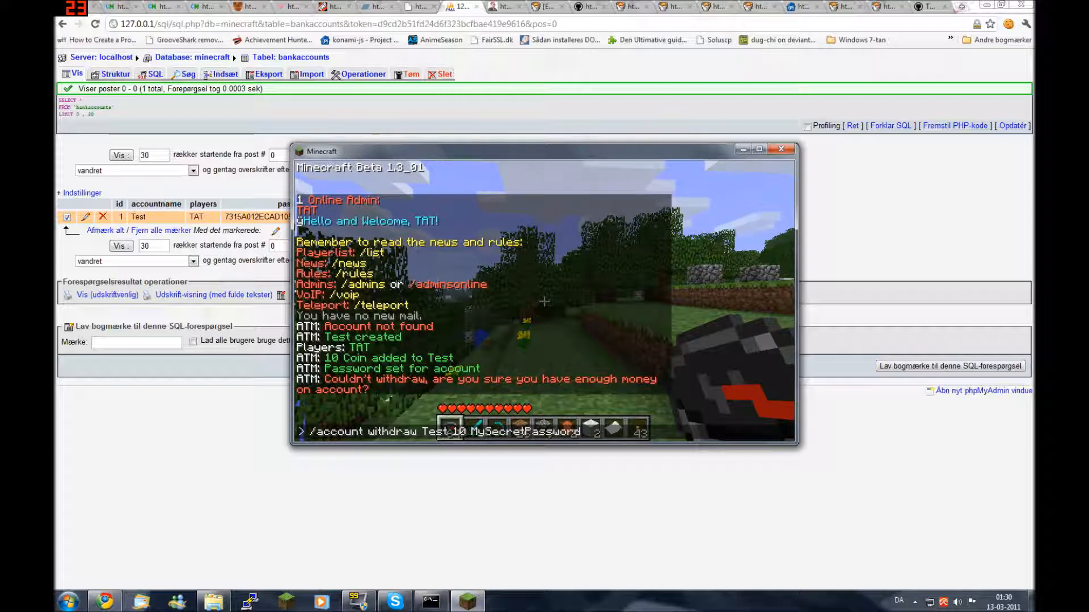
{"action": "key", "text": "Return"}
{"action": "key", "text": "t"}
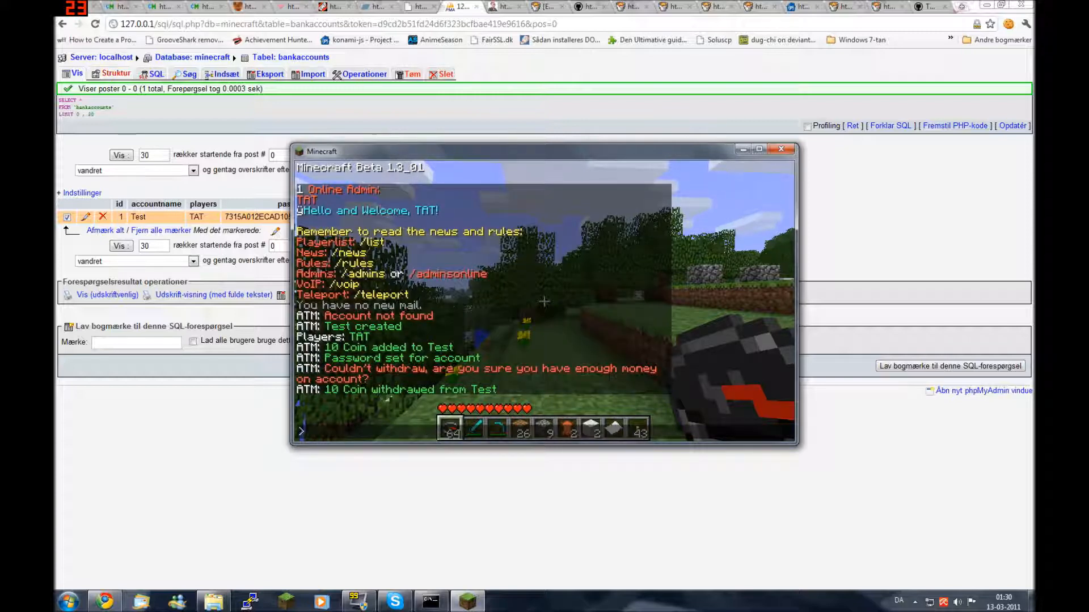
{"action": "key", "text": "alt+Tab"}
{"action": "key", "text": "F5"}
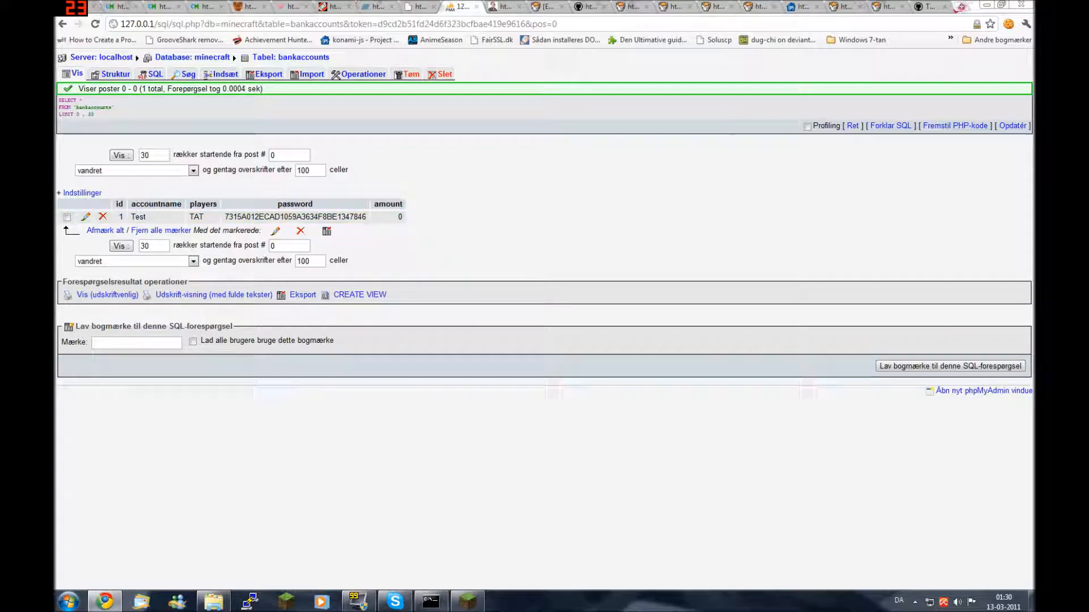
Run /money in Minecraft to see the player's 400 Coin balance
{"action": "key", "text": "alt+Tab"}
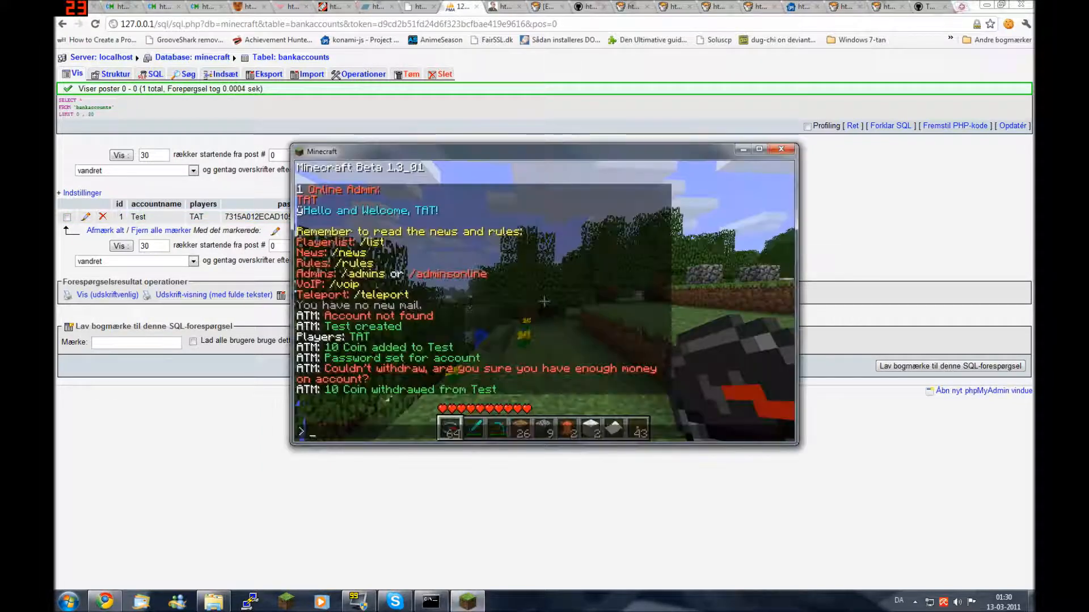
{"action": "type", "text": "oney"}
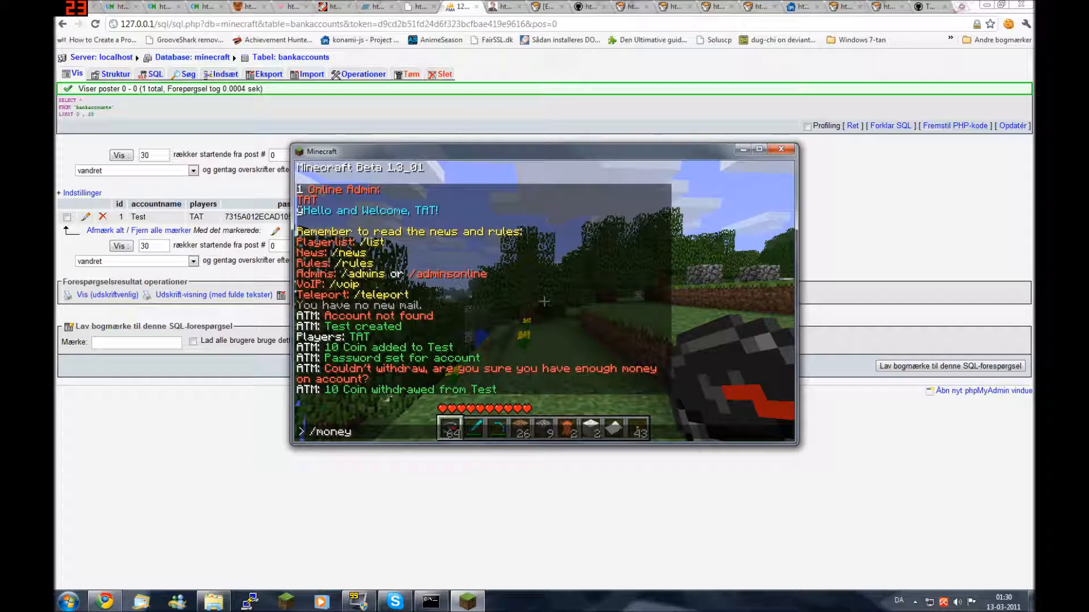
{"action": "key", "text": "Return"}
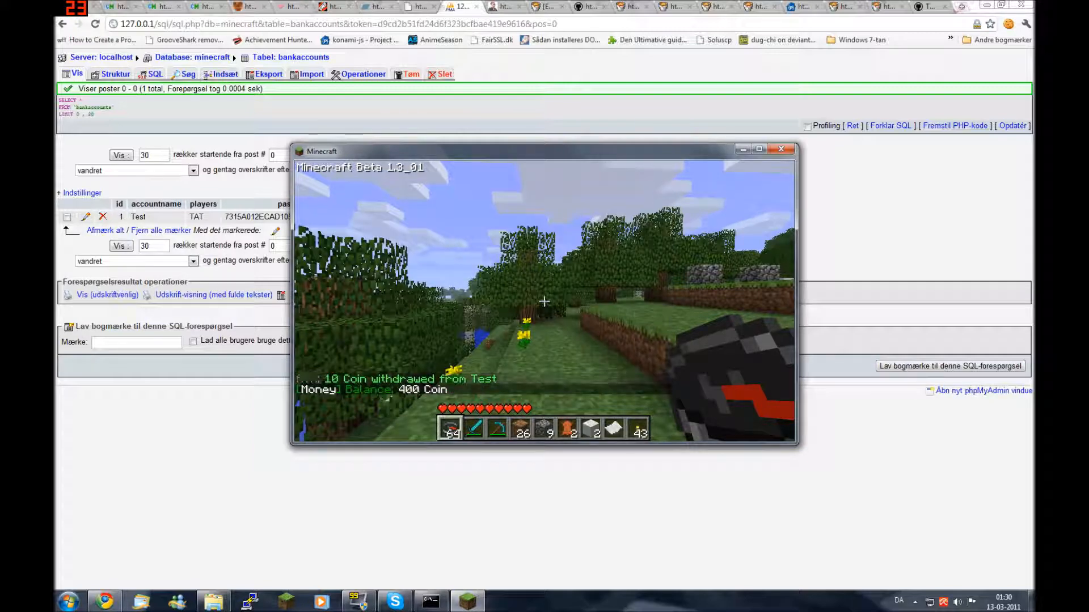
{"action": "key", "text": "t"}
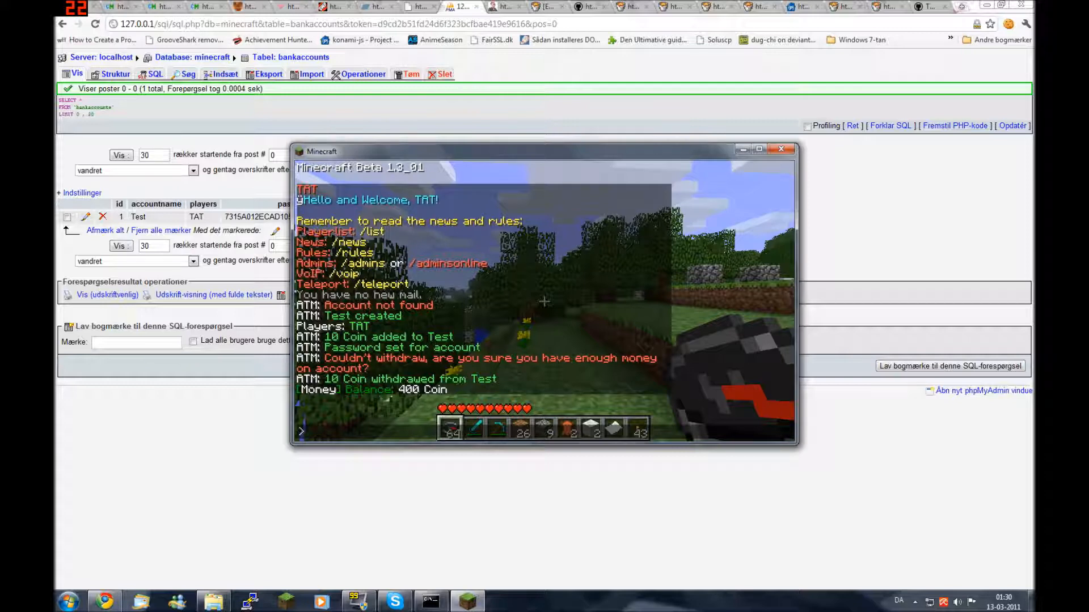
{"action": "key", "text": "Escape"}
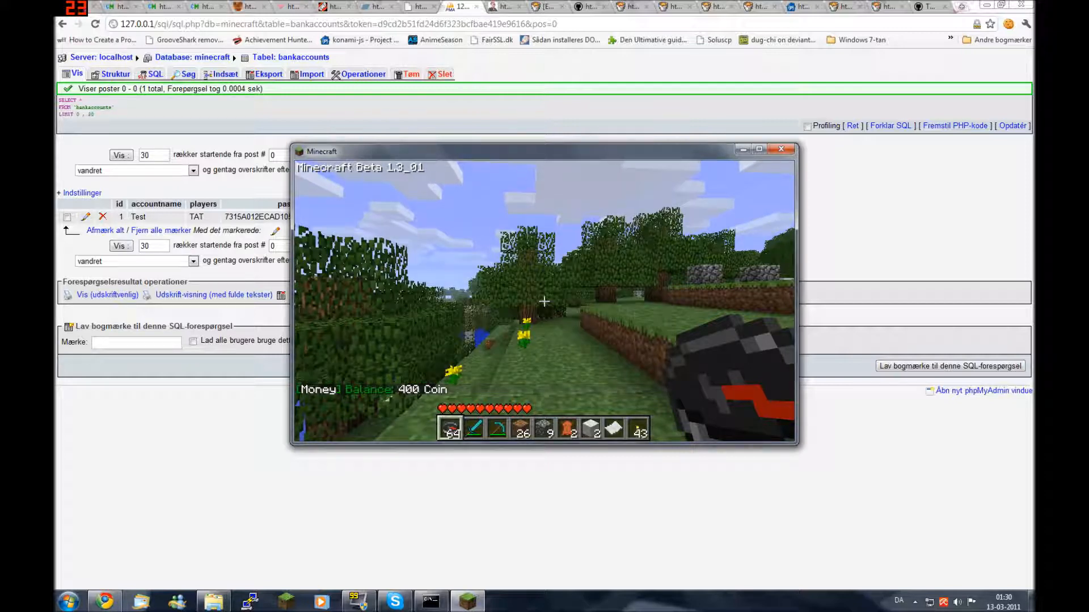
{"action": "type", "text": "t/money"}
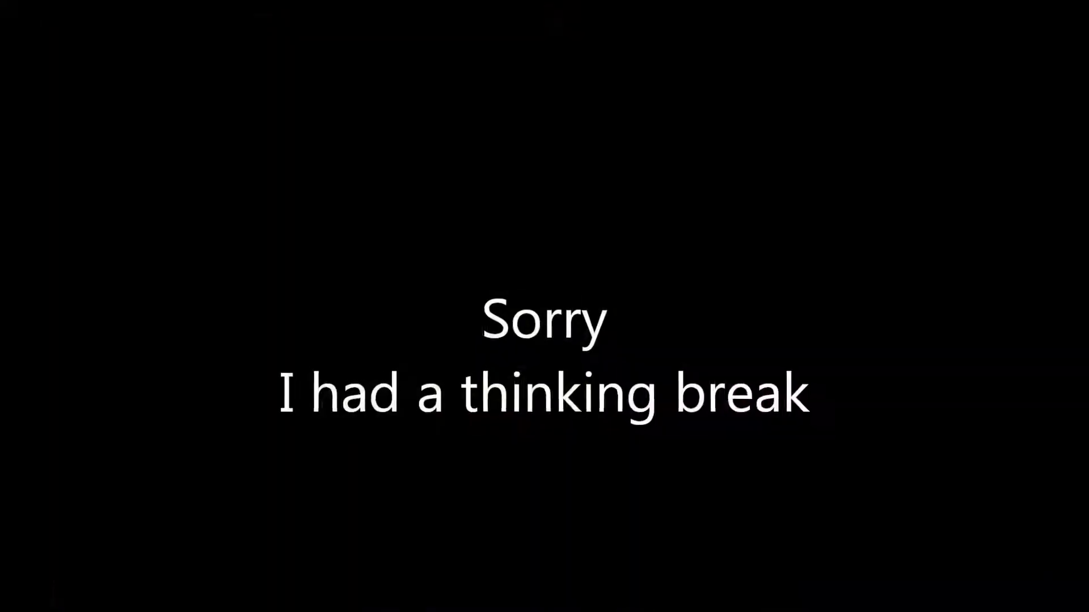